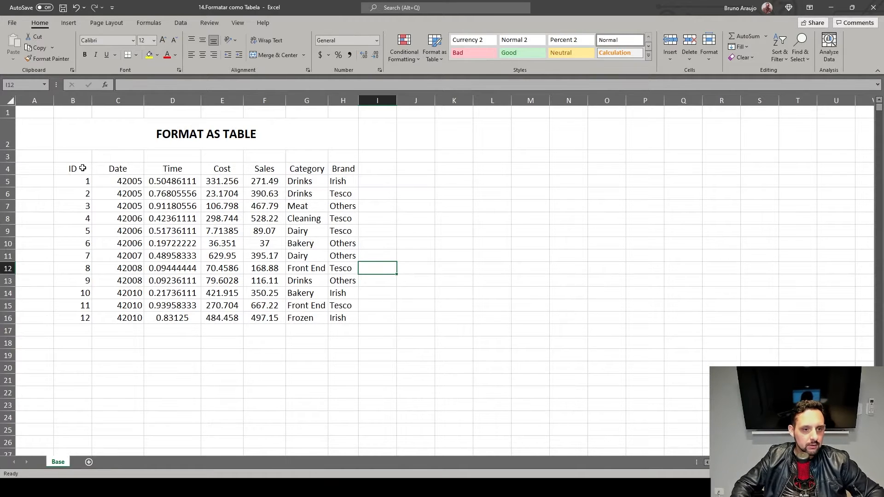
left_click_drag(78, 170, 332, 323)
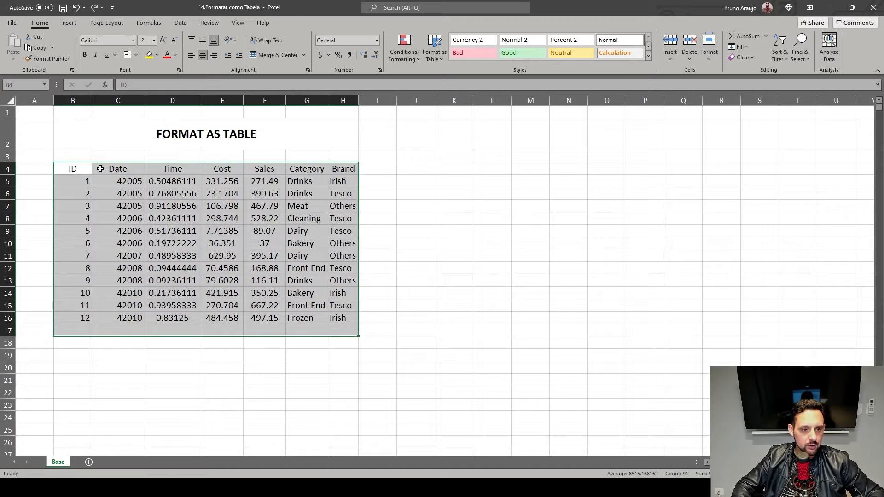
left_click(149, 184)
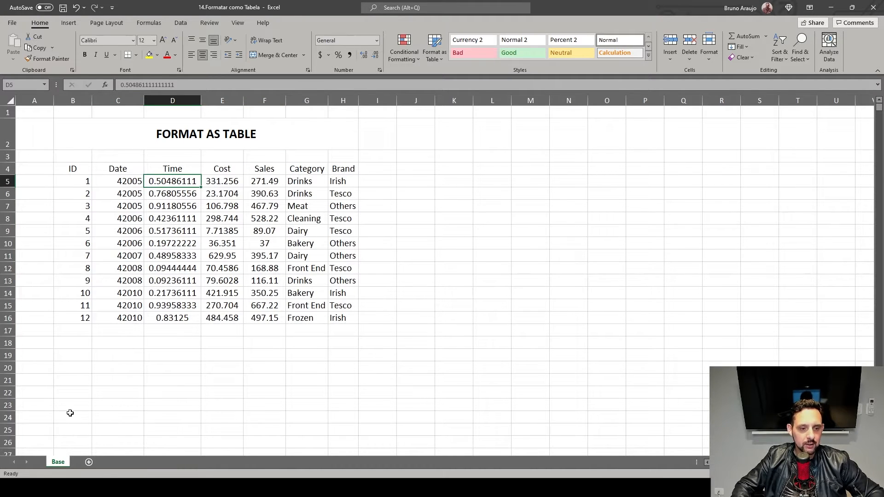
Create a copy of the Base sheet at the end of the 14.Formatar como Tabela.xlsm workbook
right_click(66, 463)
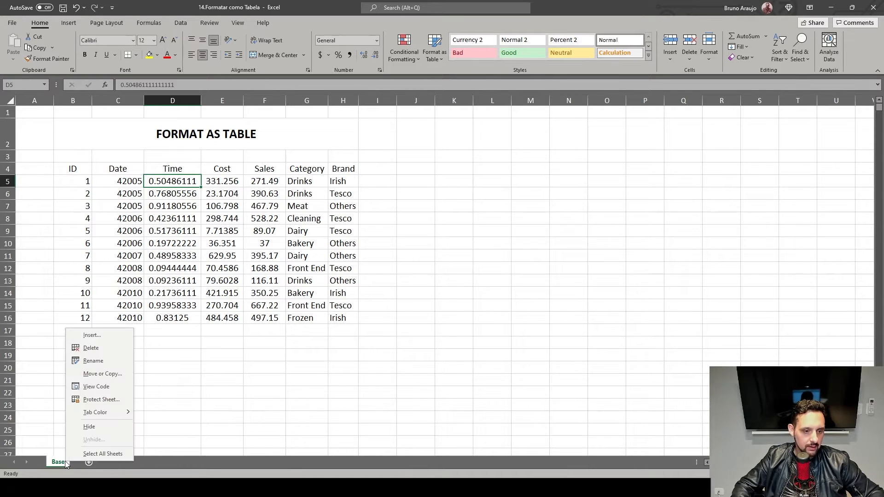
left_click(112, 374)
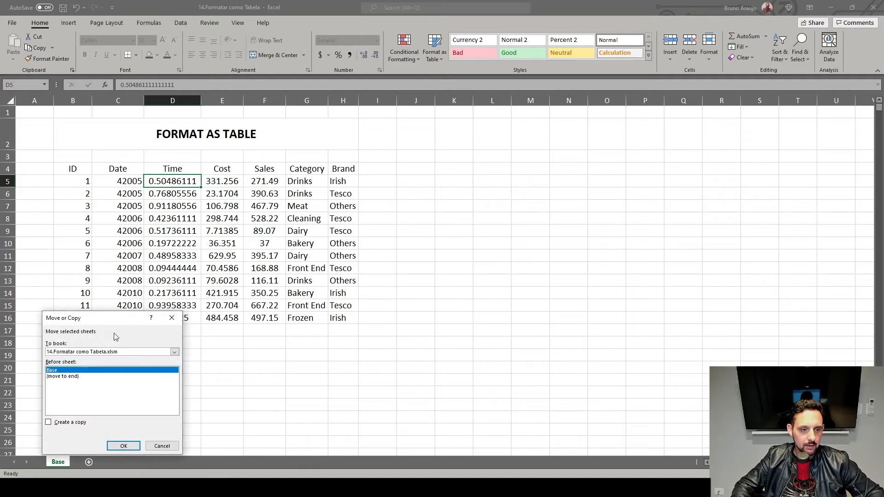
left_click_drag(125, 318, 545, 204)
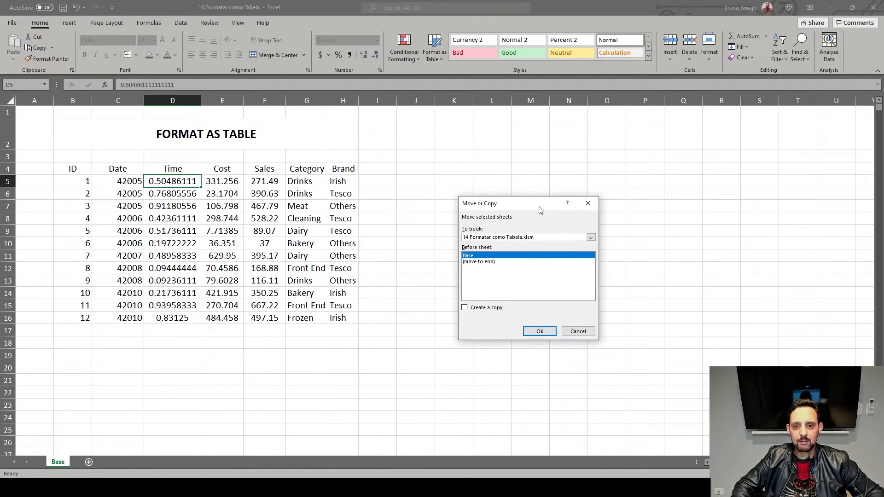
left_click(501, 238)
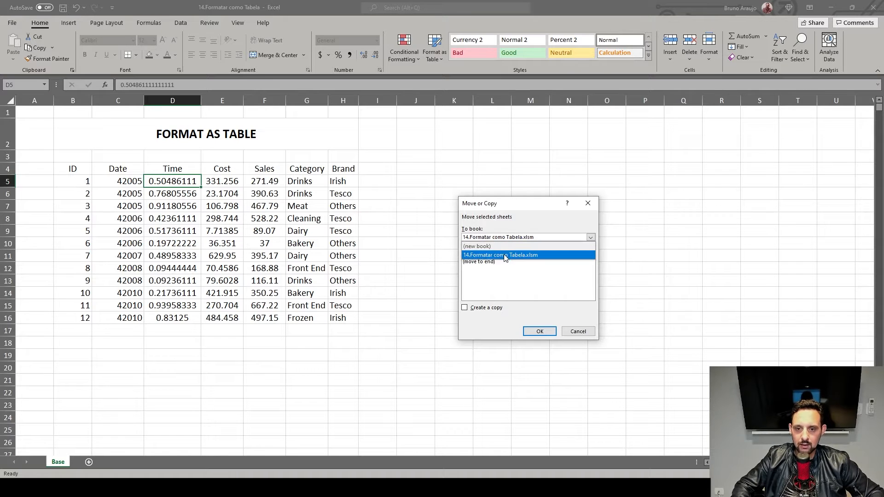
left_click(509, 256)
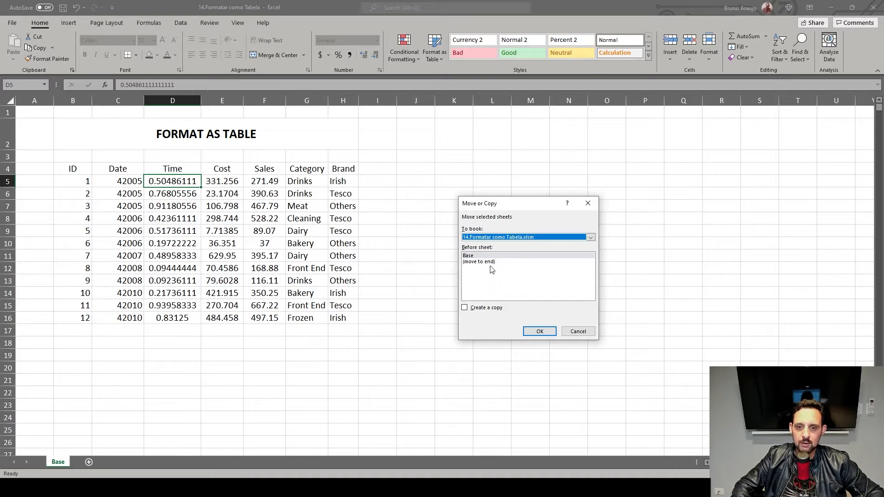
left_click(489, 268)
left_click(465, 307)
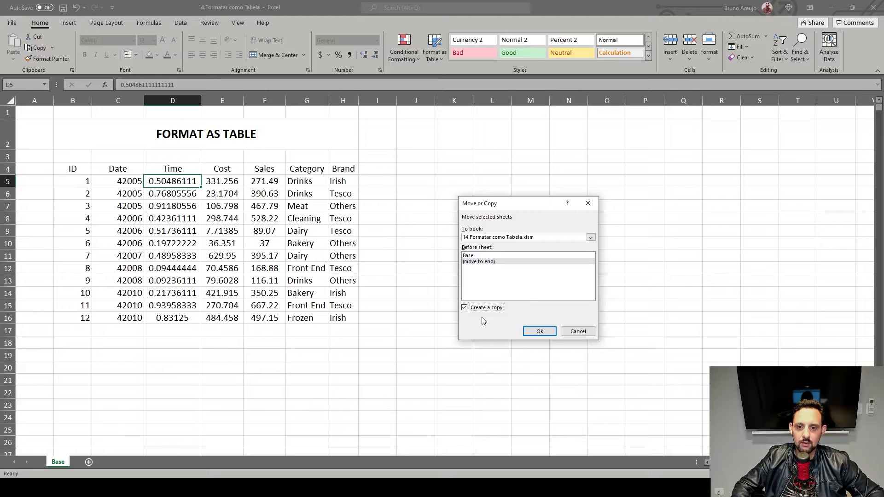
left_click(539, 331)
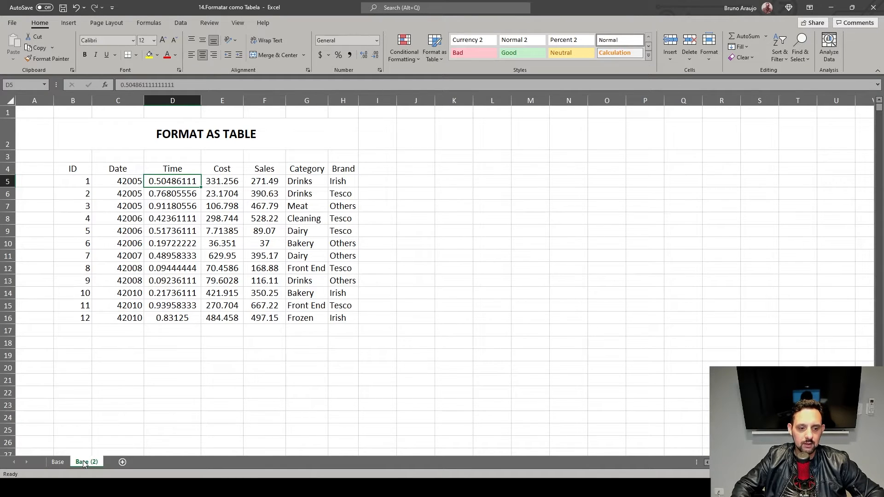
Duplicate the copied sheet once more at the end of the workbook and go back to the Base (2) sheet
left_click_drag(113, 465, 114, 474)
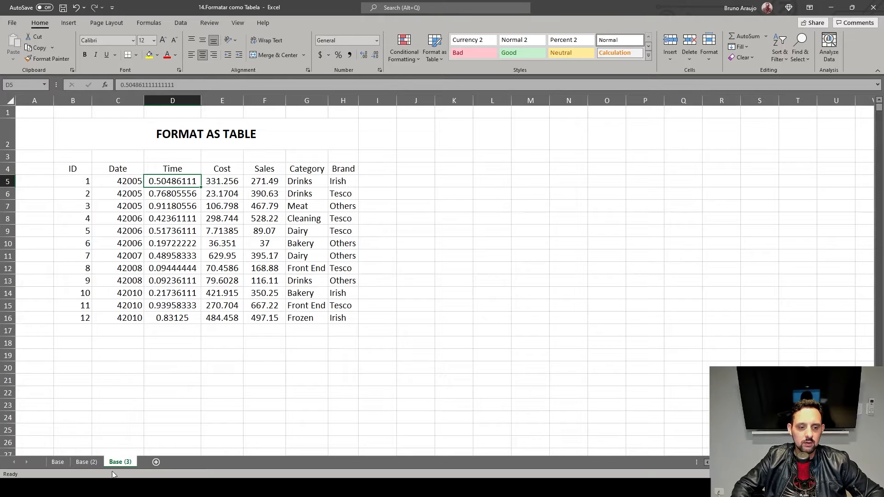
left_click(58, 462)
left_click(83, 463)
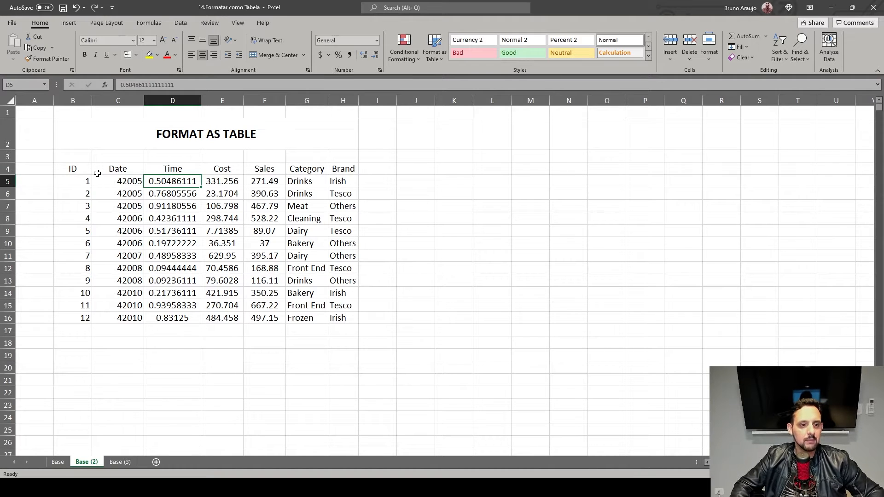
Apply all borders to the data range B4:H16, including the headers, on the Base (2) sheet
left_click_drag(71, 167, 357, 322)
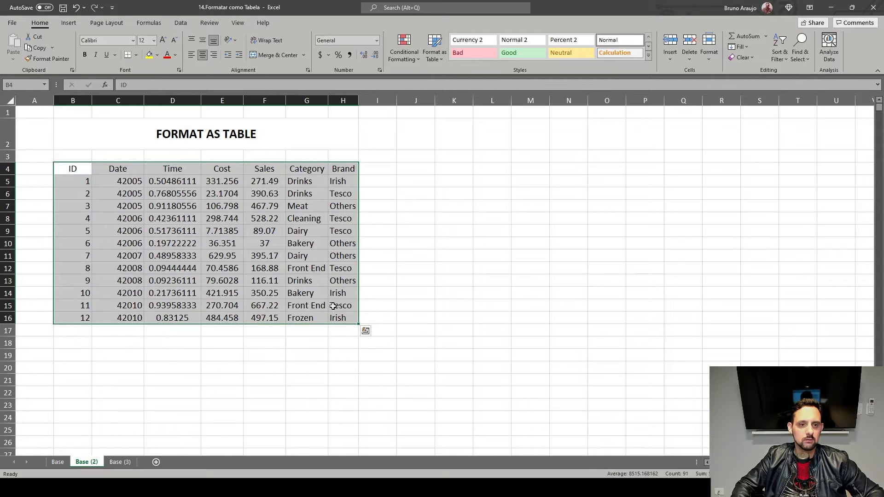
left_click(136, 54)
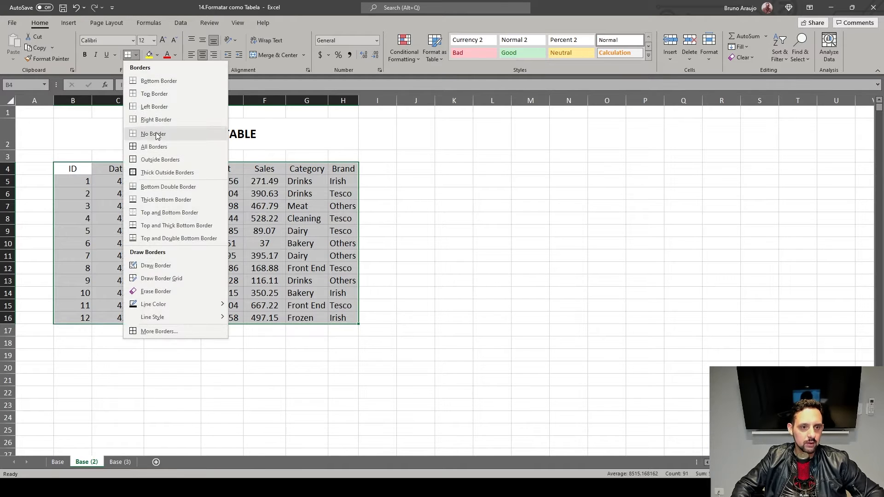
left_click(156, 146)
Fill the header cells B4:H4 with light green and make their text bold
left_click_drag(74, 168, 348, 170)
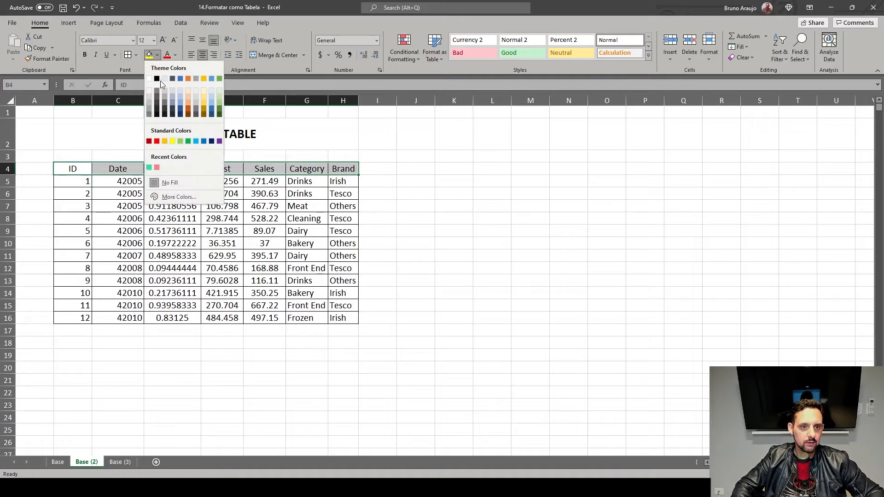
left_click(157, 55)
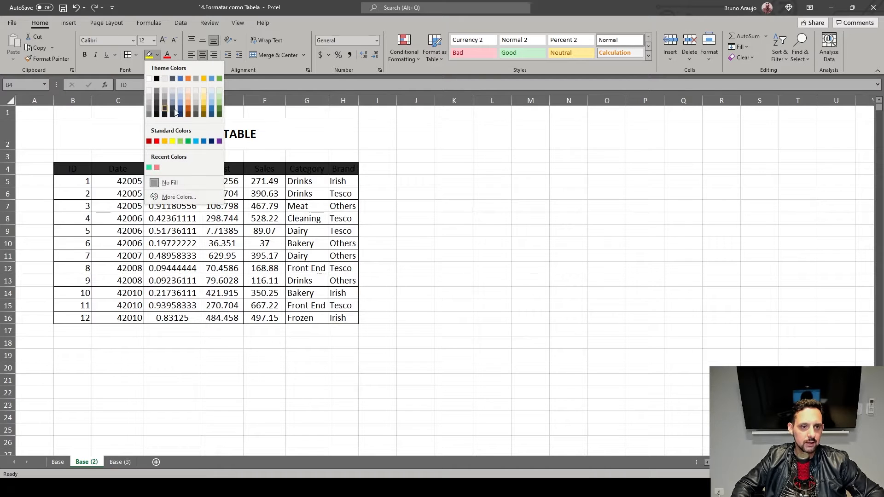
left_click(220, 96)
left_click(85, 55)
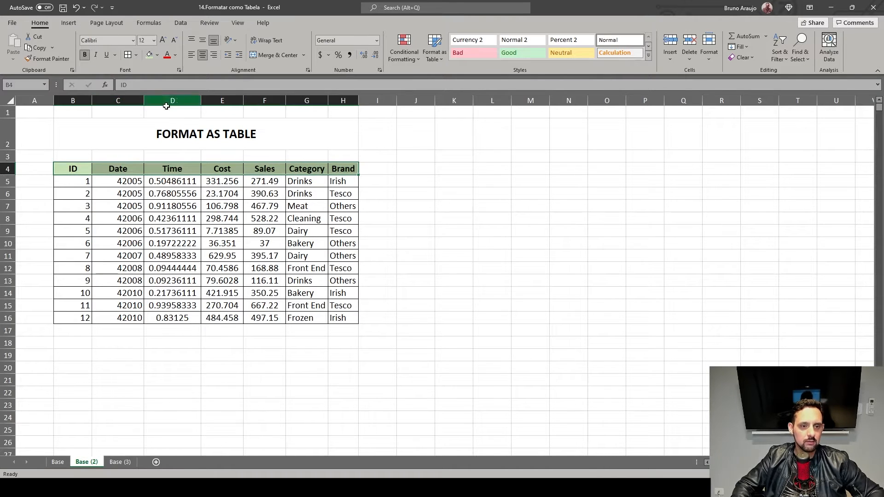
Format the Date column values in C5:C16 as Short Date
left_click_drag(74, 185, 94, 317)
left_click_drag(128, 182, 147, 322)
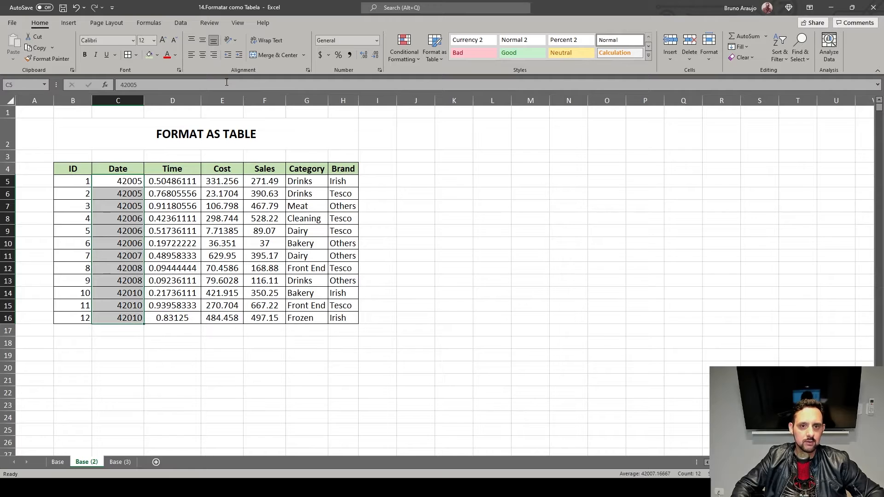
left_click(377, 41)
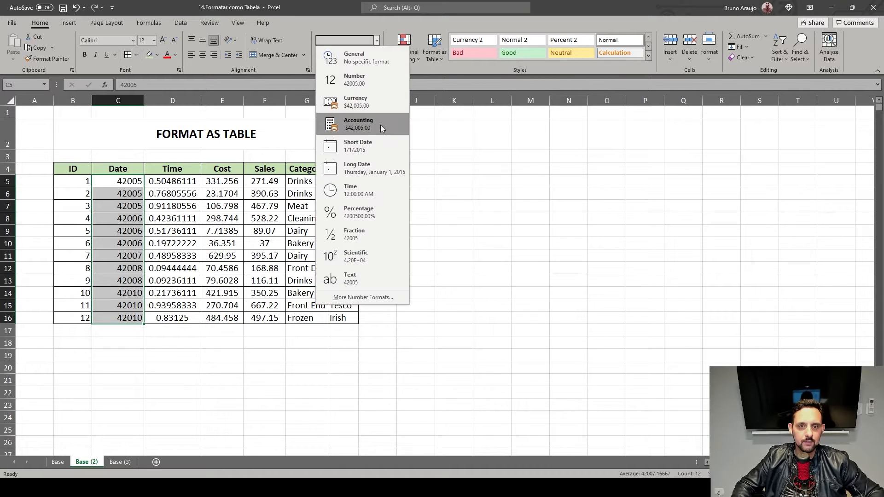
left_click(356, 151)
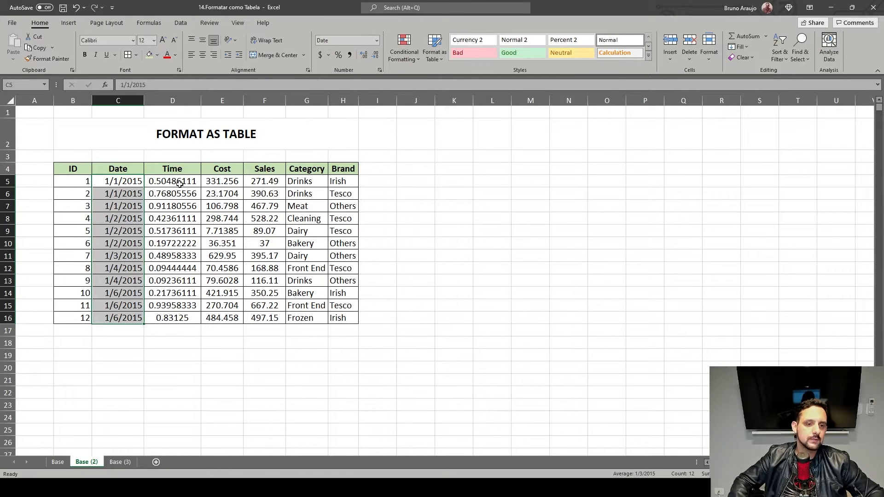
Format the Time column values in D5:D16 as times with the custom h:mm format
left_click_drag(189, 181, 202, 323)
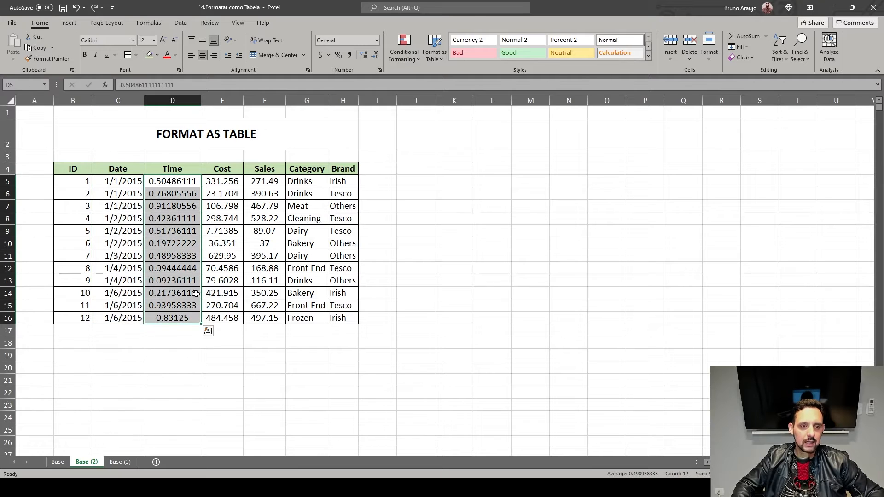
left_click(377, 40)
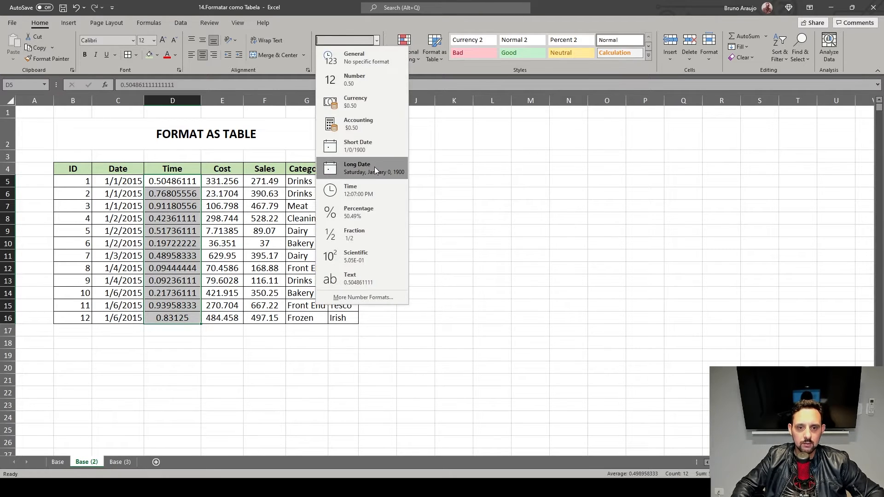
left_click(368, 190)
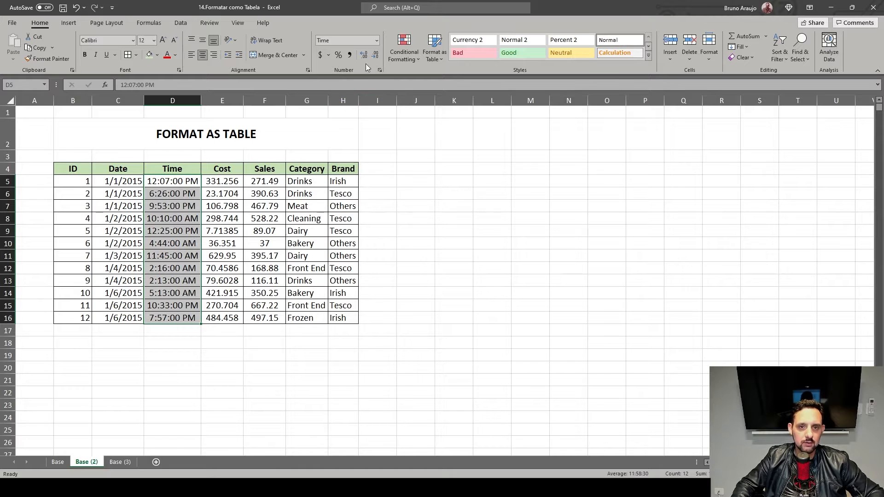
left_click(376, 41)
left_click(363, 297)
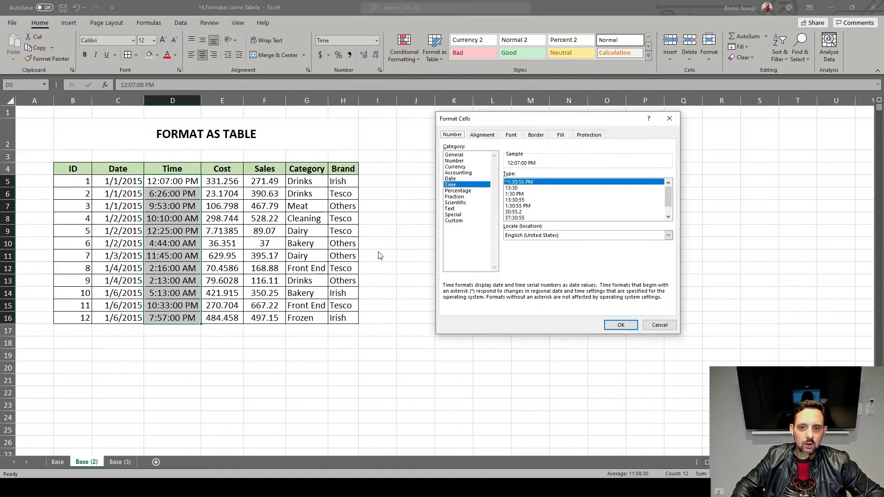
left_click(466, 221)
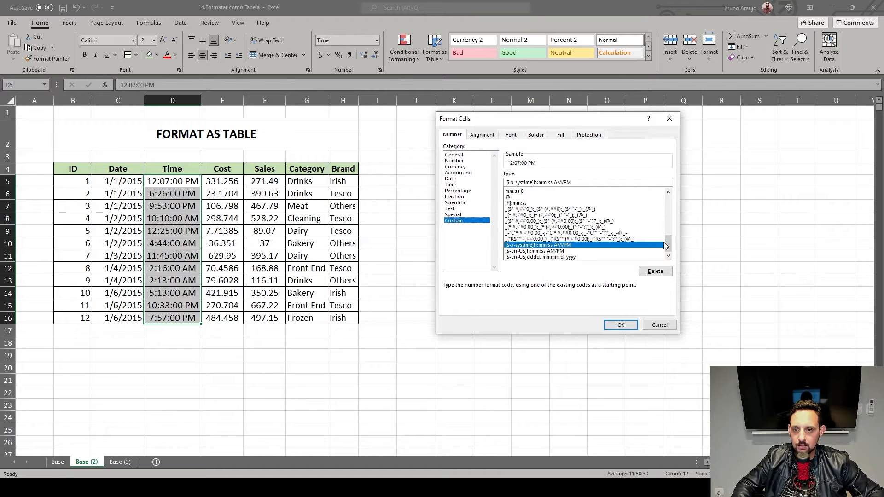
left_click_drag(664, 243, 657, 192)
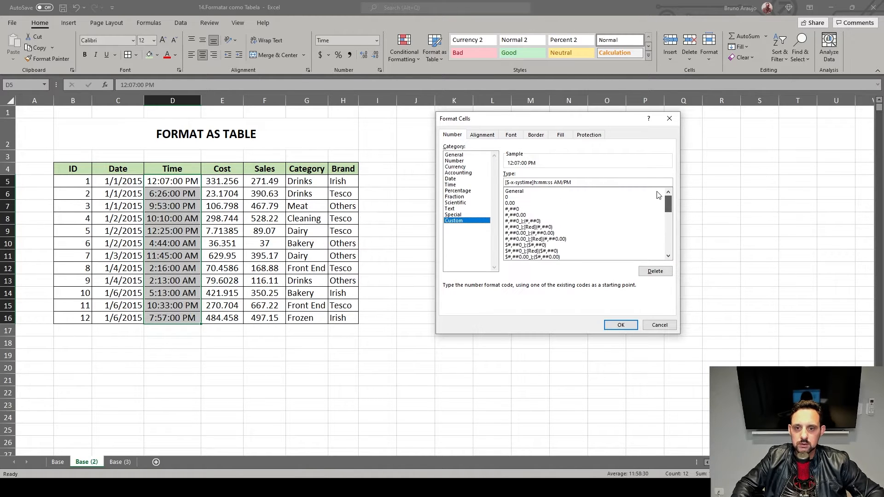
scroll(658, 208, "down", 6)
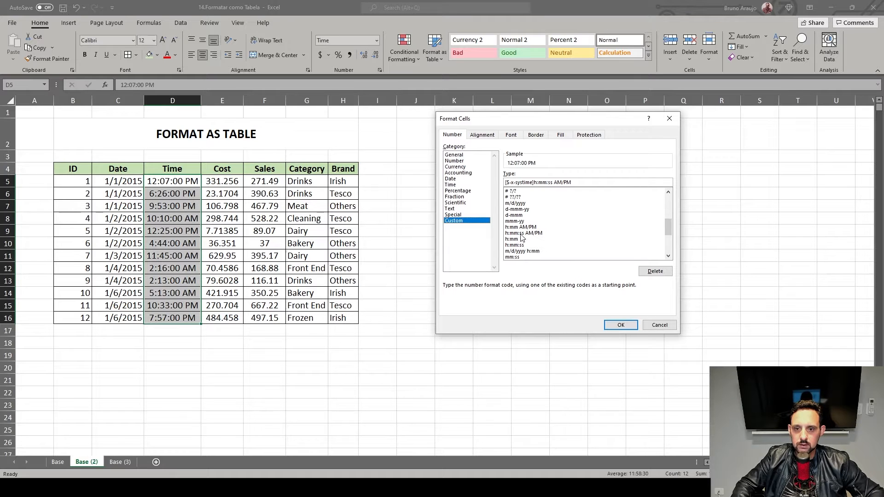
left_click(513, 239)
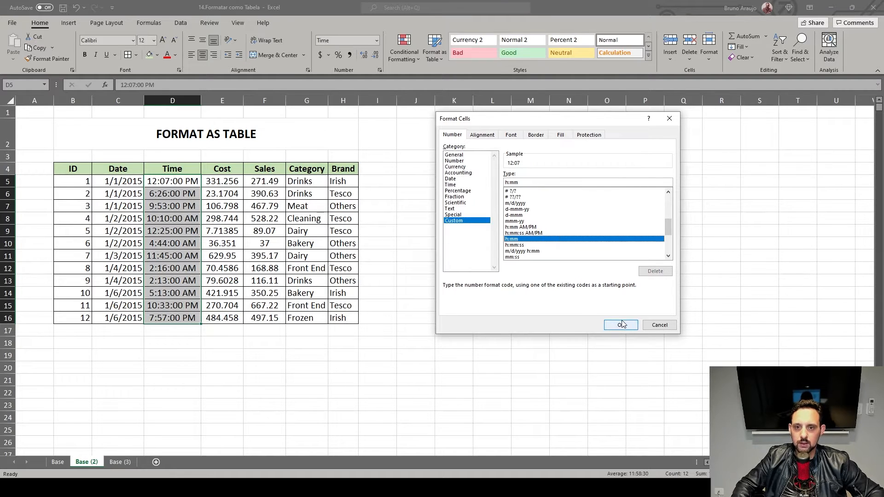
left_click(620, 325)
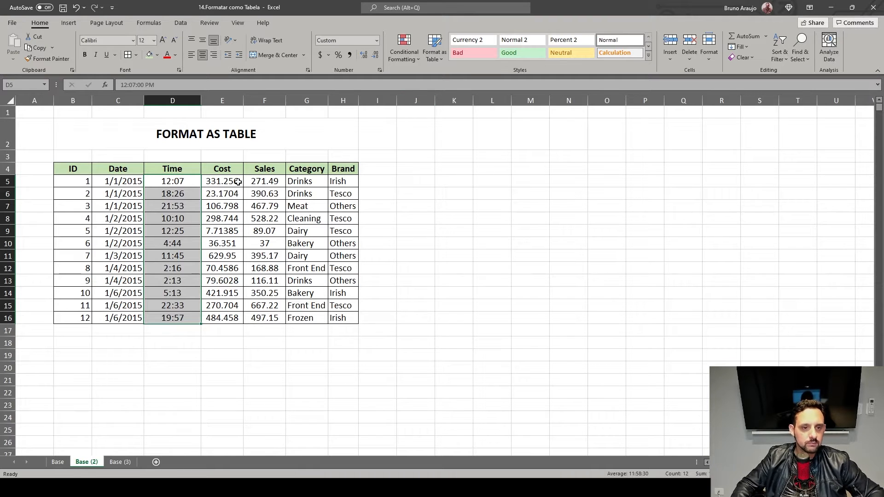
Apply the € English (Ireland) accounting format to the Cost and Sales values in E5:F16
left_click_drag(224, 181, 265, 317)
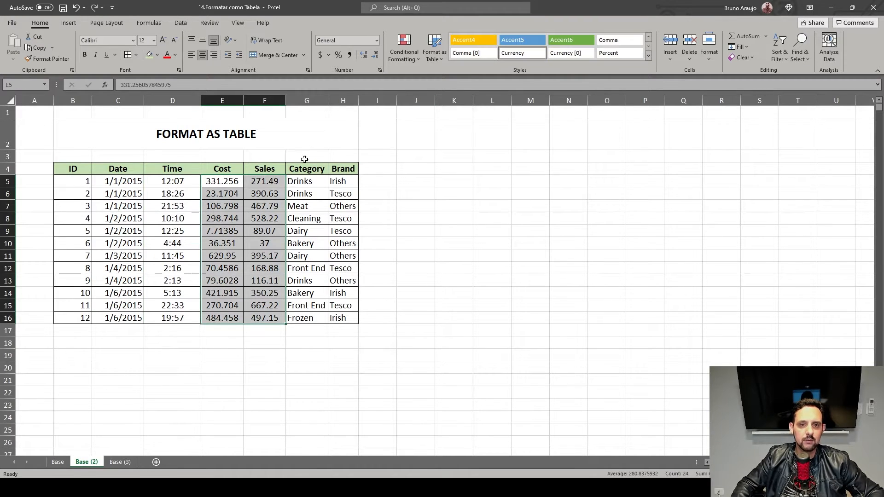
left_click(328, 56)
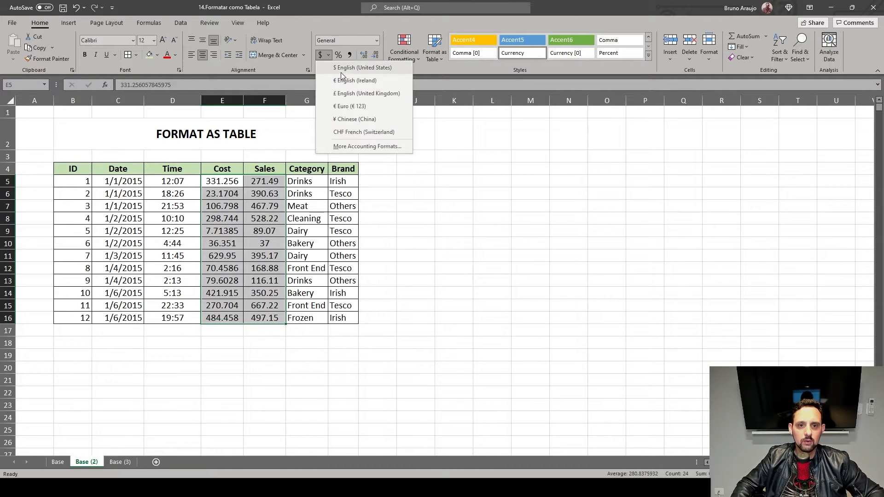
left_click(355, 80)
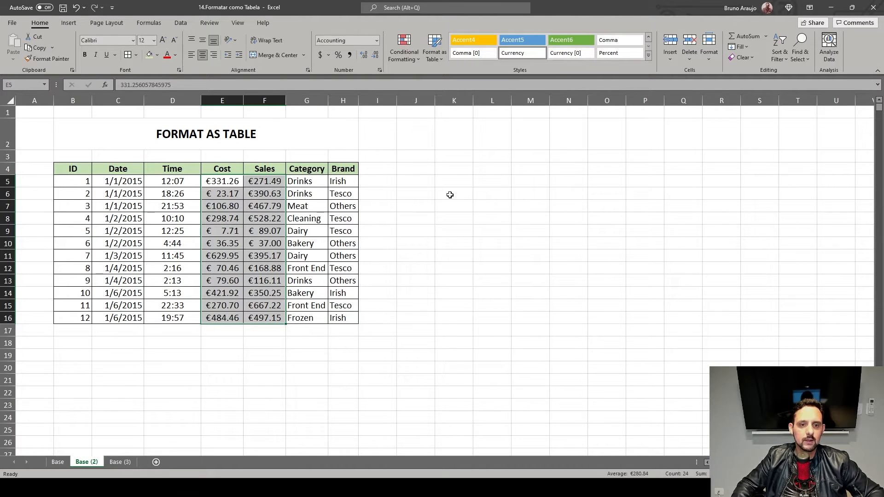
left_click(173, 206)
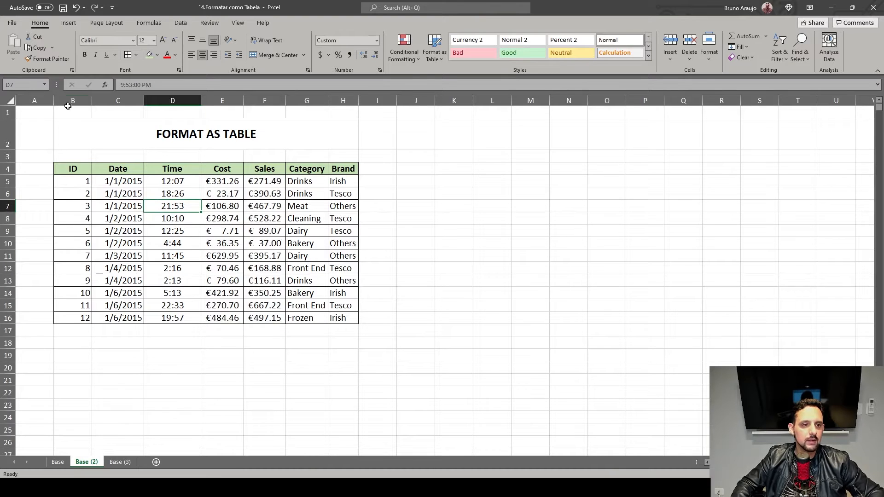
AutoFit columns B through H to their contents, and widen columns B through D to one equal width
left_click_drag(67, 102, 352, 102)
double_click(328, 100)
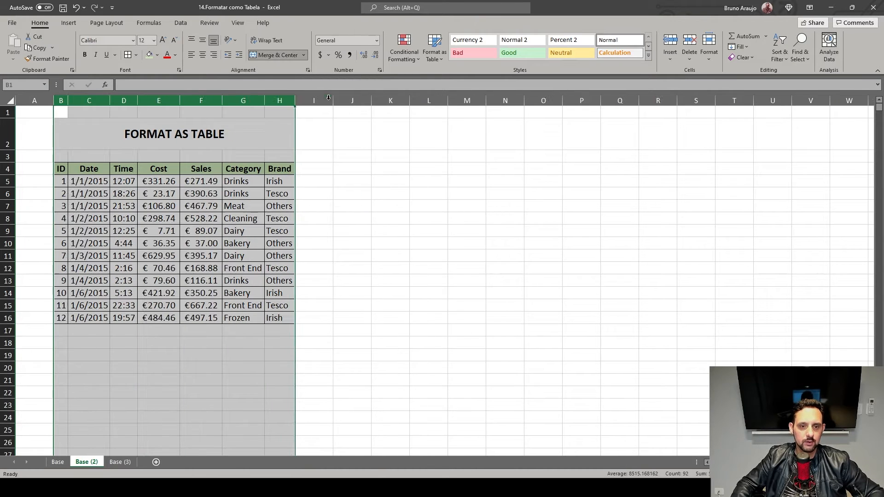
left_click(249, 240)
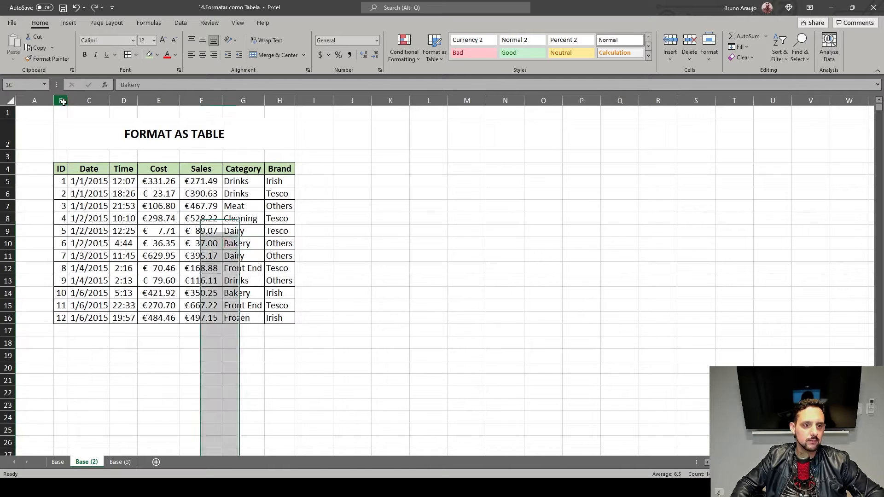
left_click_drag(61, 100, 184, 100)
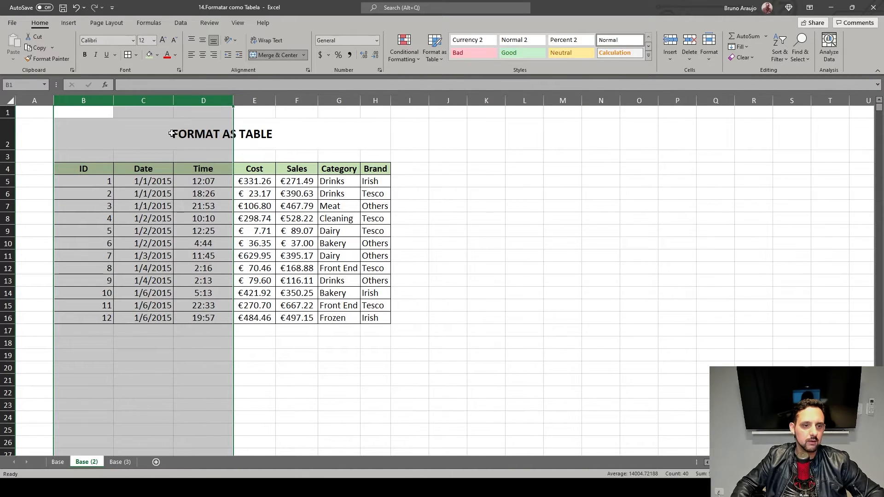
Center the ID, Date and Time values in B5:D16
left_click_drag(56, 181, 202, 323)
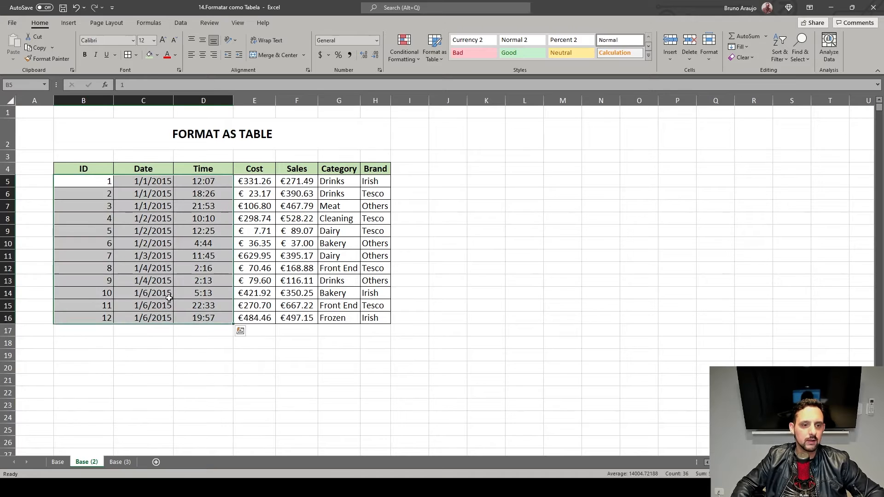
left_click(202, 55)
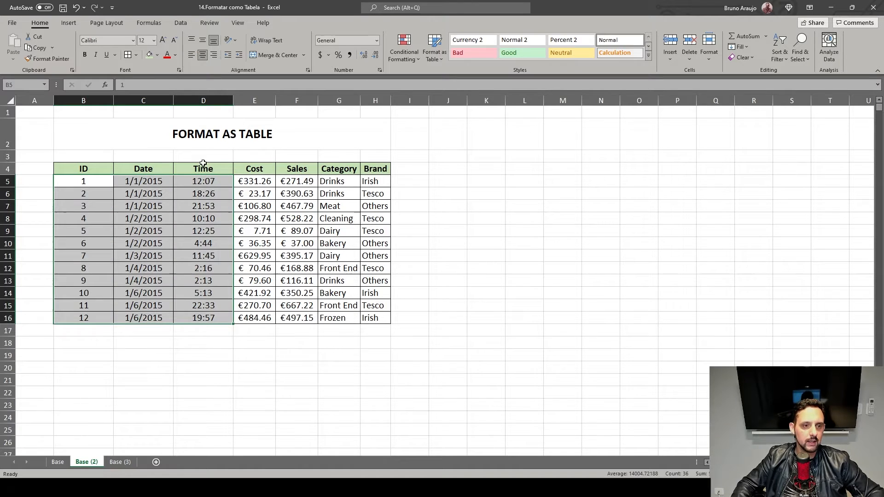
left_click(338, 243)
Widen the Cost and Sales columns equally, likewise Category and Brand, and AutoFit the Time column to its contents
mouse_move(375, 100)
left_mouse_down()
mouse_move(339, 100)
mouse_move(378, 100)
left_mouse_up()
left_click(306, 230)
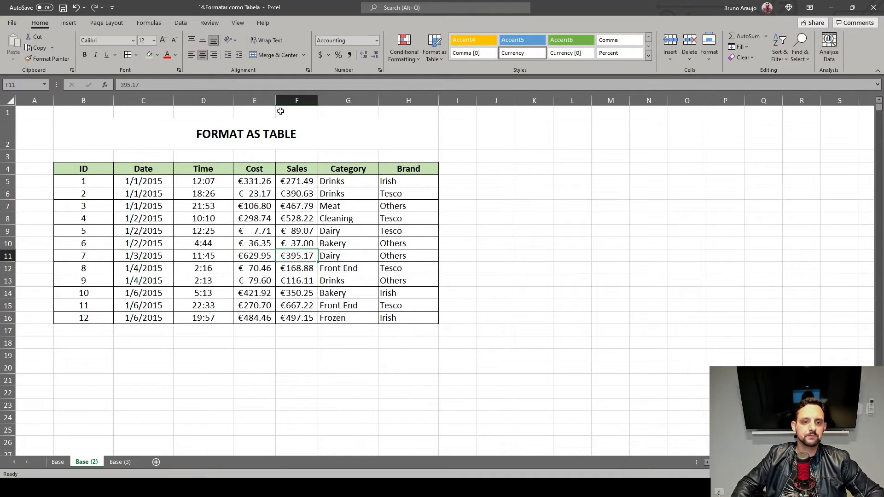
mouse_move(274, 100)
left_mouse_down()
mouse_move(294, 99)
mouse_move(258, 98)
mouse_move(287, 99)
left_mouse_up()
left_click(260, 231)
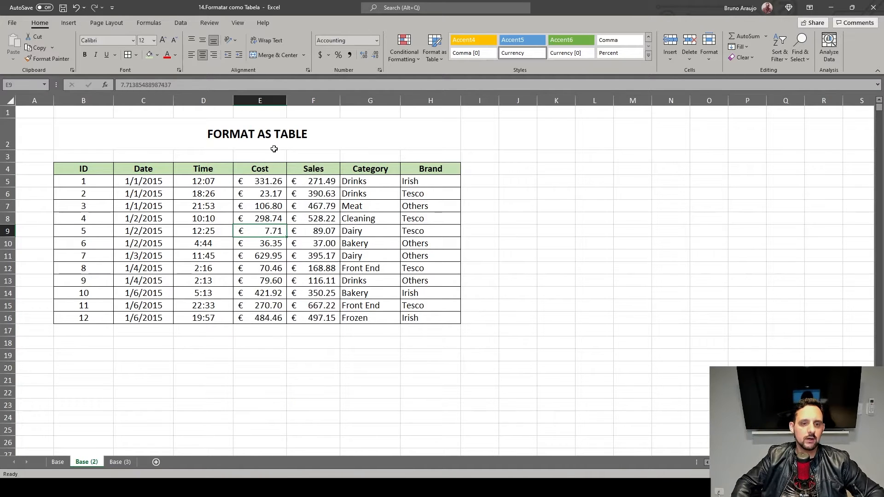
double_click(233, 101)
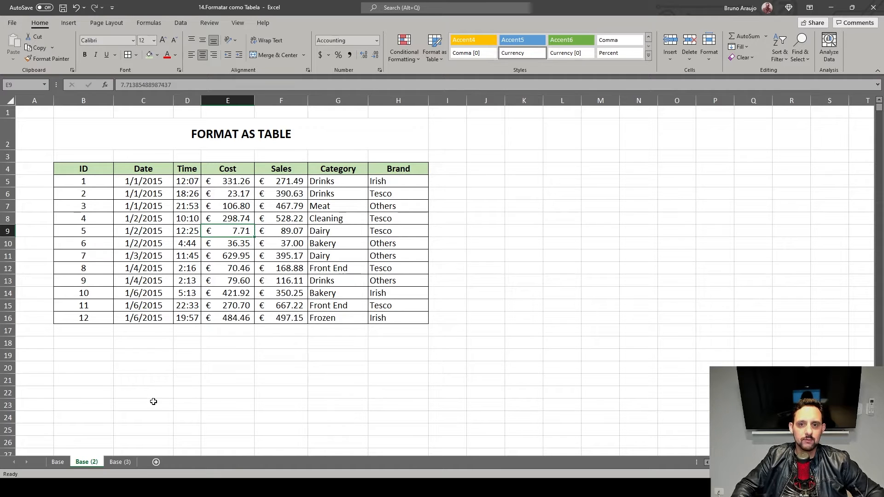
Switch to the Base (3) sheet and practise selecting the whole data range B4:H16, including the headers
left_click(122, 463)
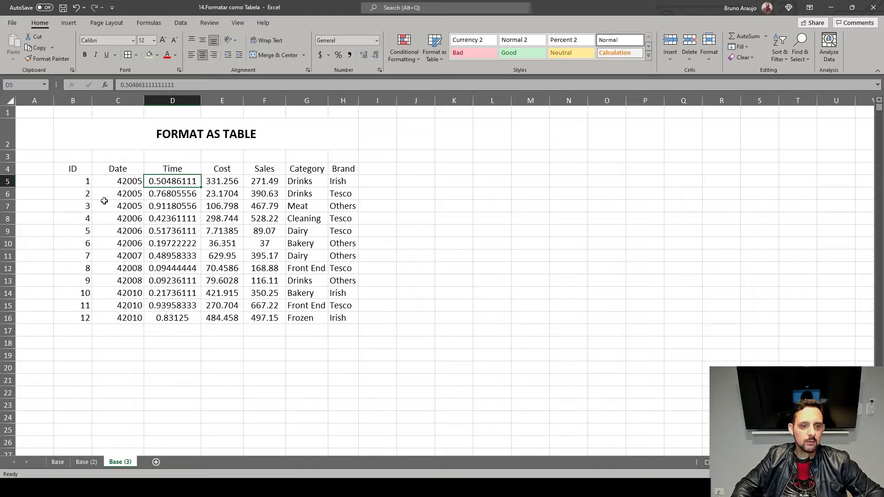
left_click_drag(73, 170, 341, 316)
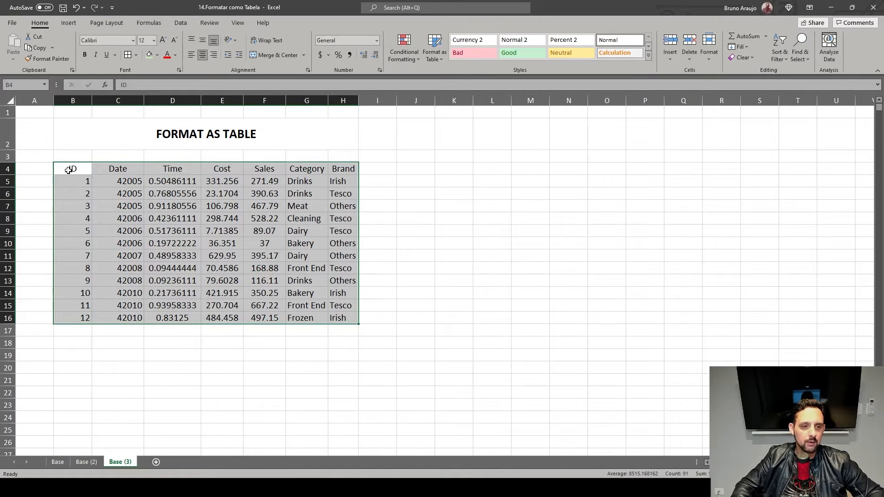
left_click_drag(70, 168, 335, 323)
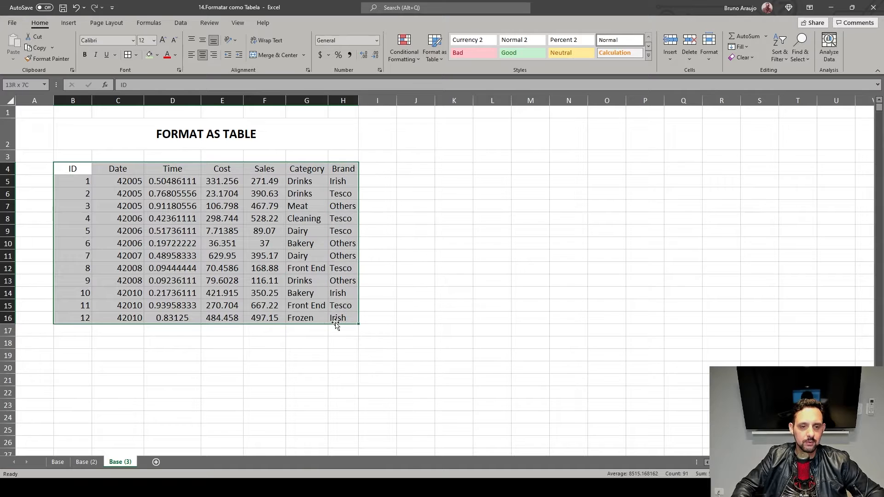
left_click(224, 232)
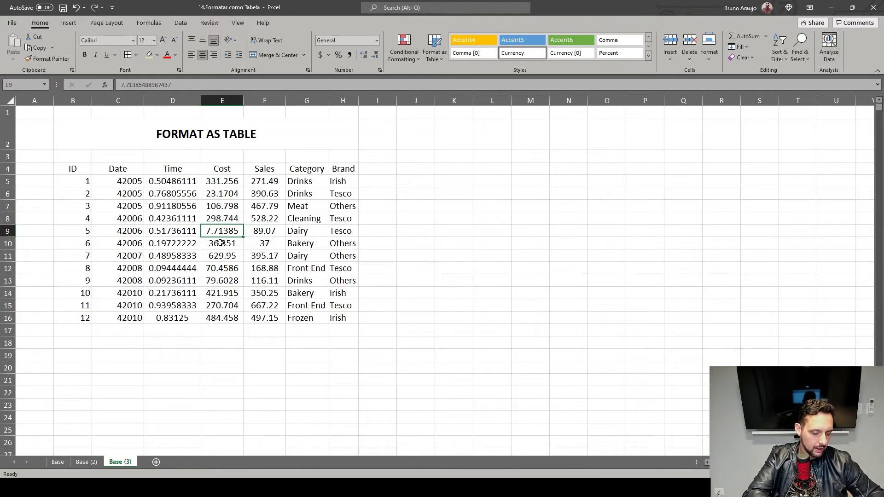
key("ctrl+shift+space")
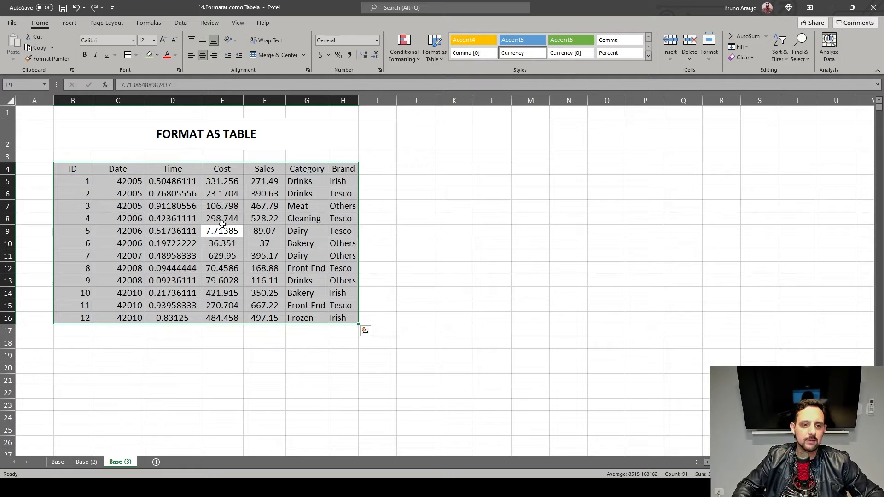
left_click(84, 175)
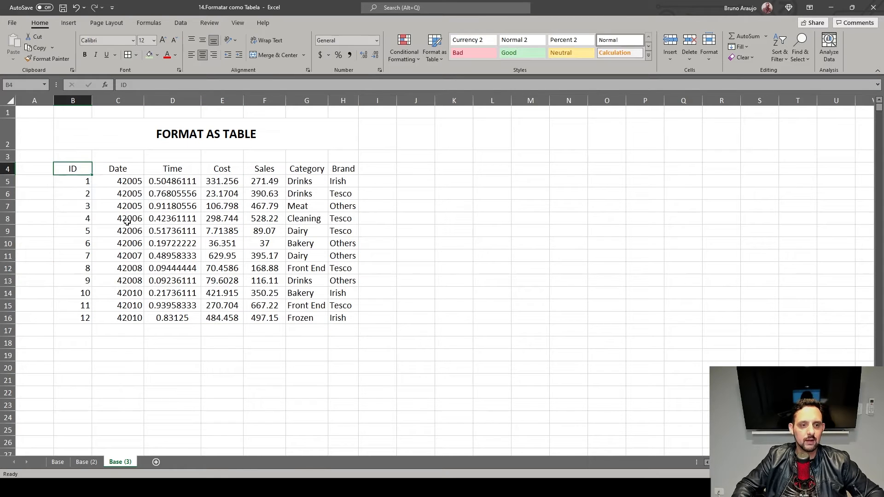
Format B4:H16 as a table with headers, using the green-header Medium style with grey banded rows, and dismiss the Analyze Data suggestion
left_click(235, 227)
key("ctrl+shift+space")
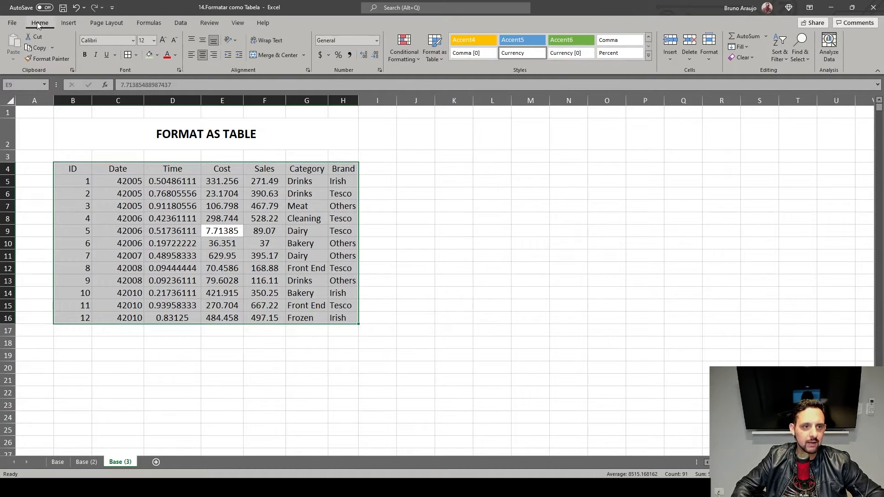
left_click(435, 59)
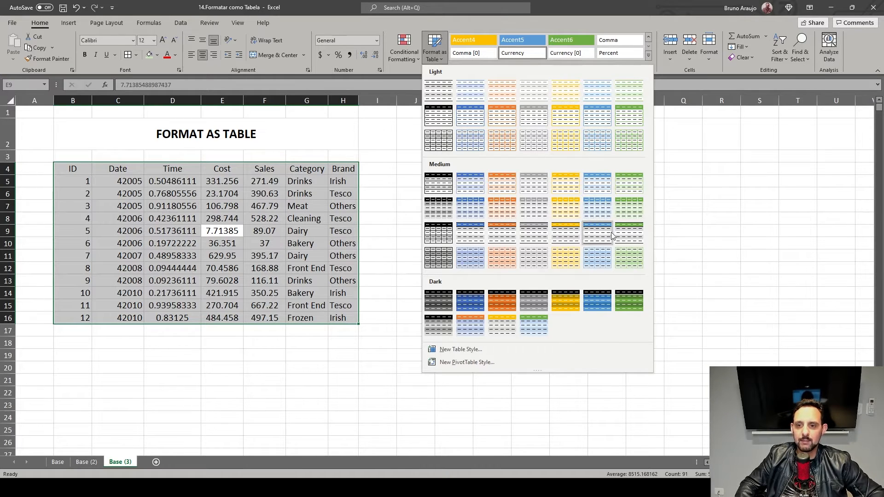
left_click(626, 238)
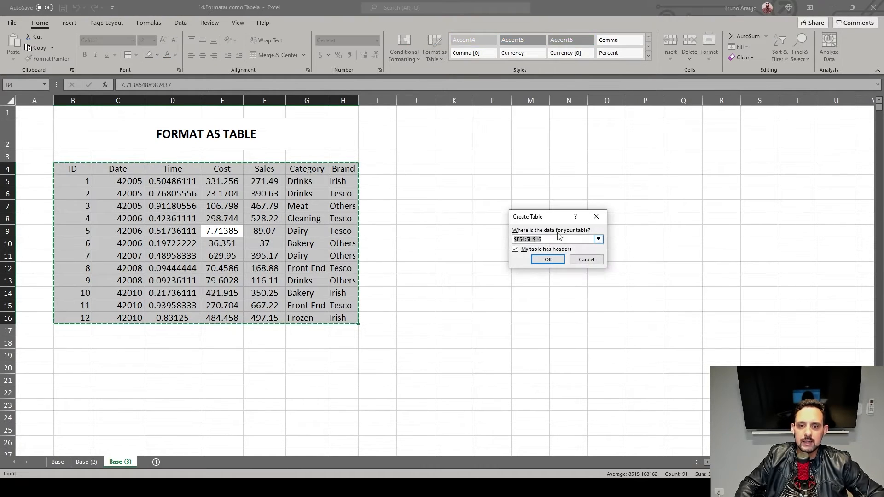
left_click_drag(553, 222, 448, 138)
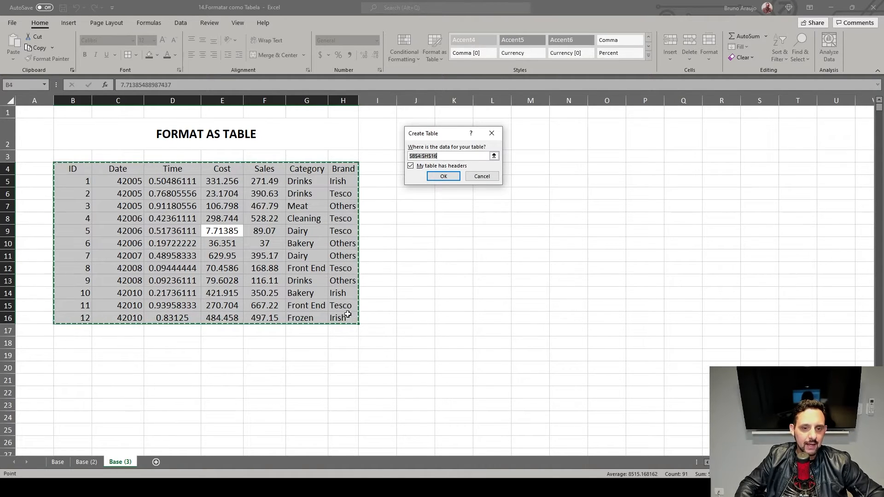
left_click(411, 166)
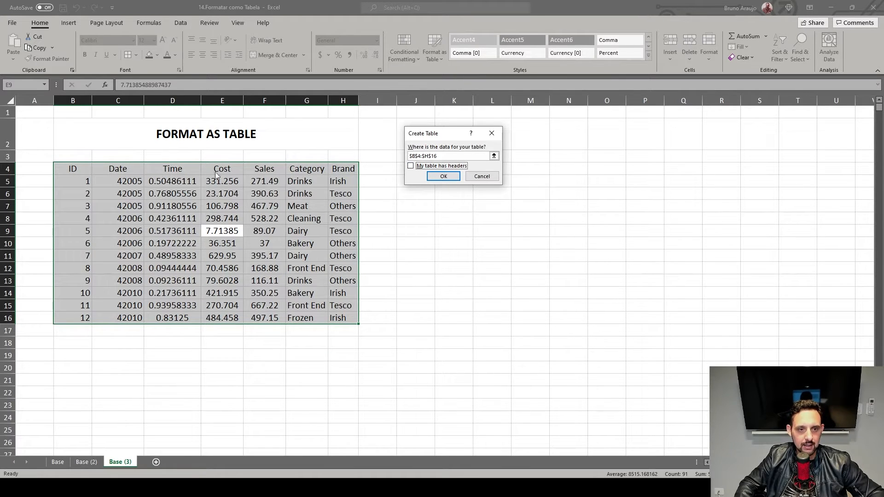
left_click(411, 166)
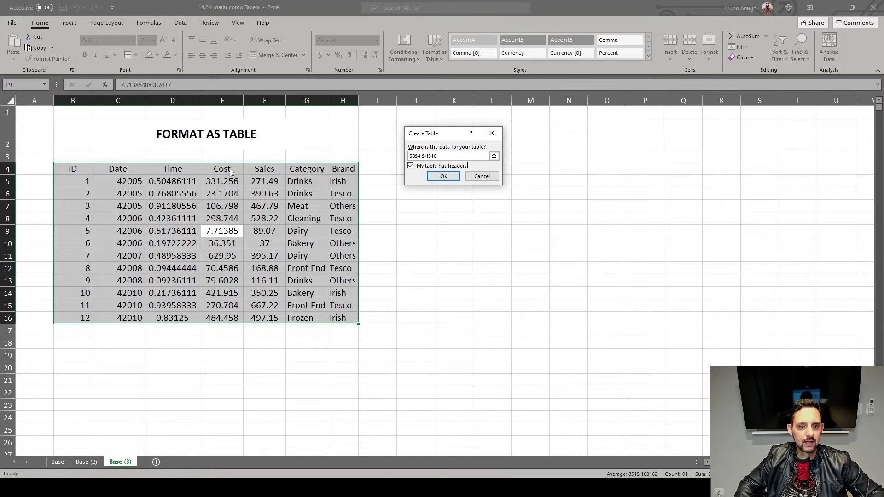
left_click(441, 177)
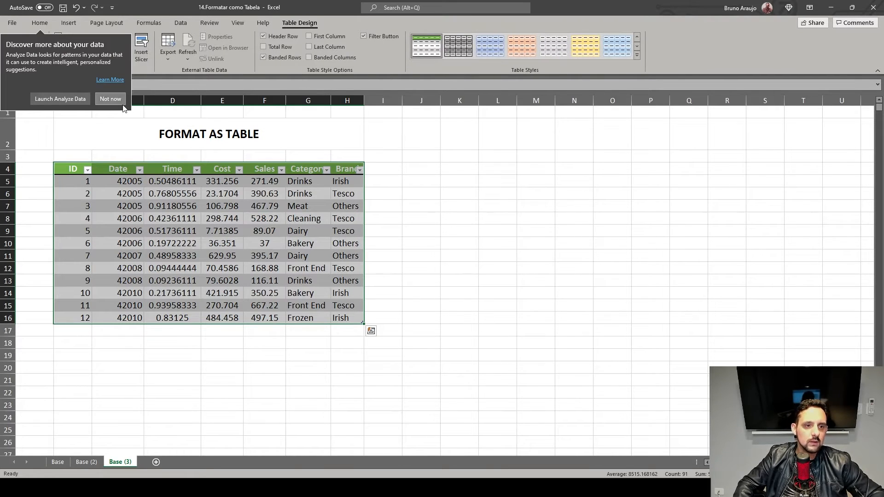
left_click(123, 103)
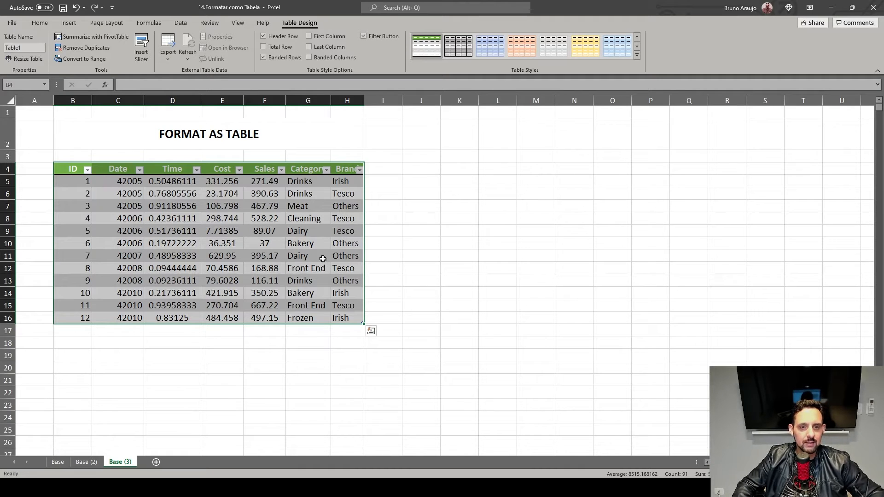
AutoFit columns B through H of the new table to their contents
left_click(230, 219)
left_click_drag(73, 100, 347, 130)
key("alt+h")
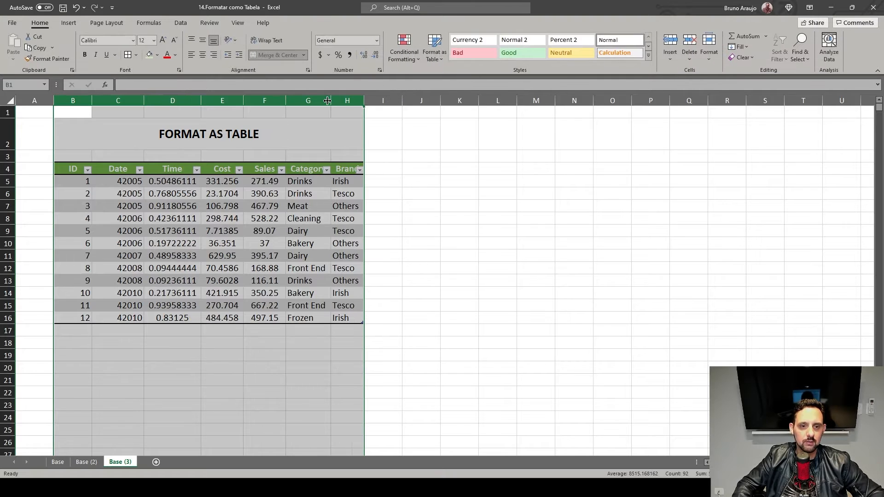
key("o")
key("i")
left_click(218, 242)
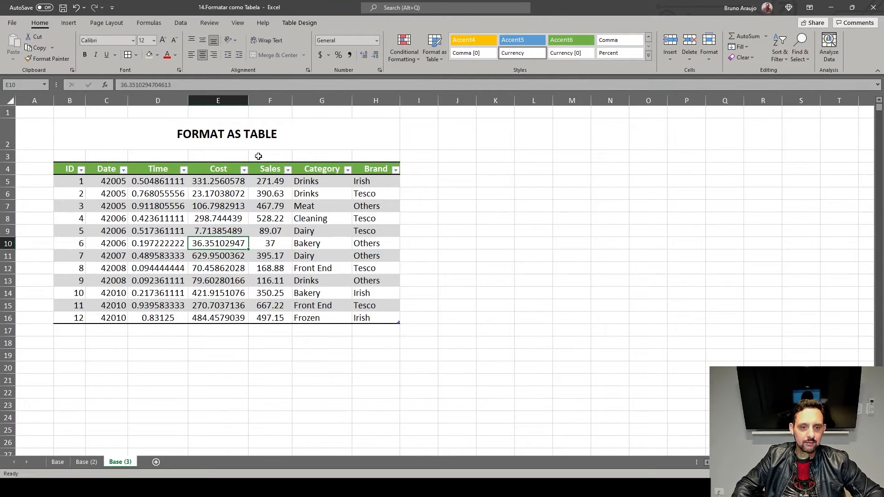
Examine how the availability of the table design options depends on selecting a cell outside or inside the table
left_click(470, 223)
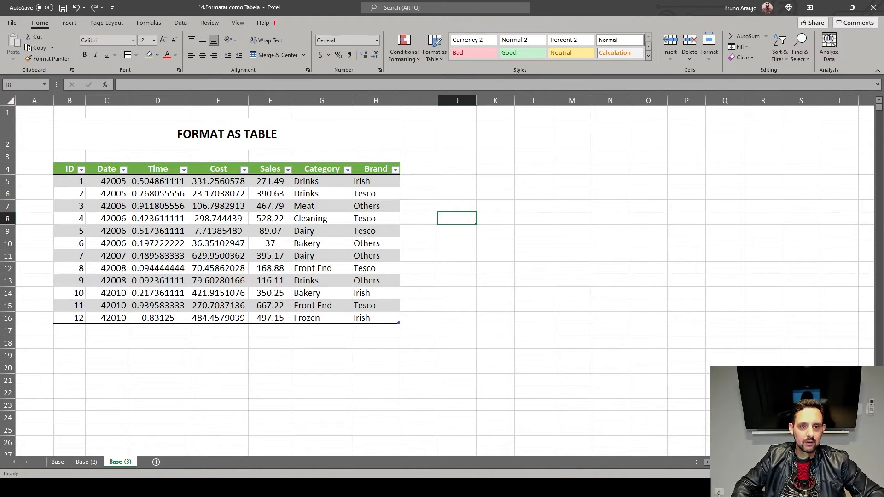
mouse_move(264, 17)
left_mouse_down()
mouse_move(324, 32)
mouse_move(282, 20)
left_mouse_up()
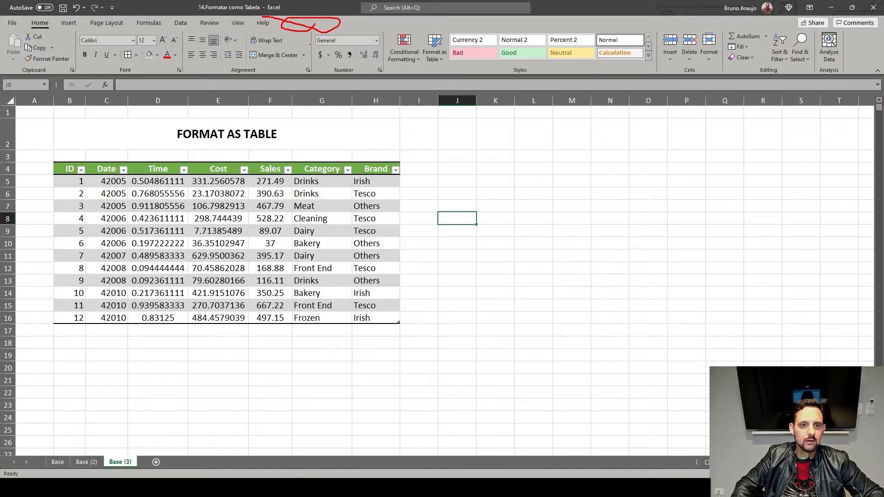
left_click(282, 219)
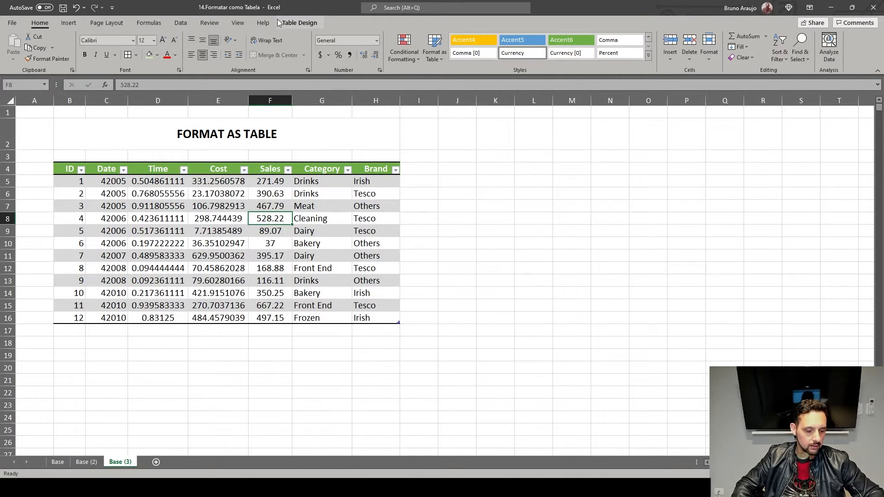
left_click_drag(277, 18, 323, 30)
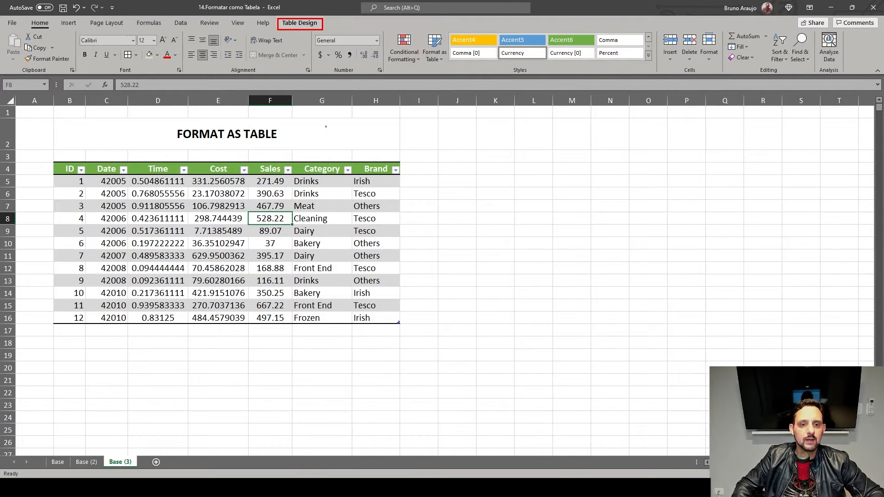
key("Escape")
left_click(492, 206)
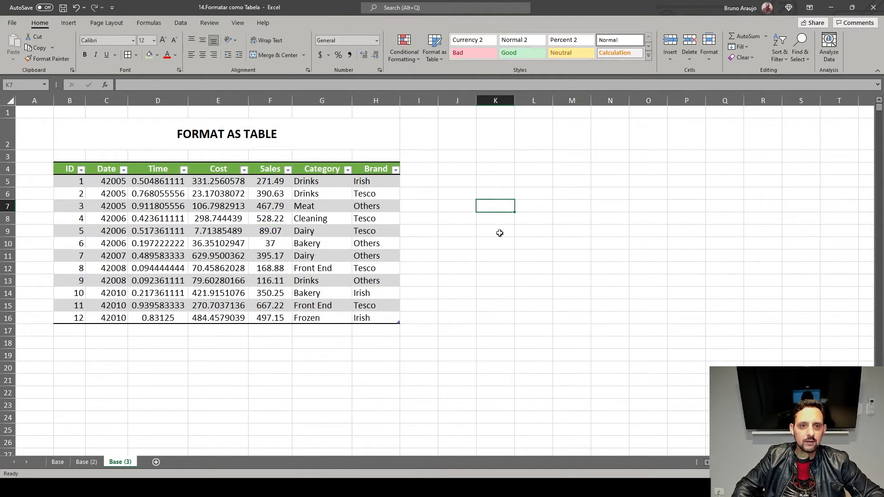
left_click(372, 214)
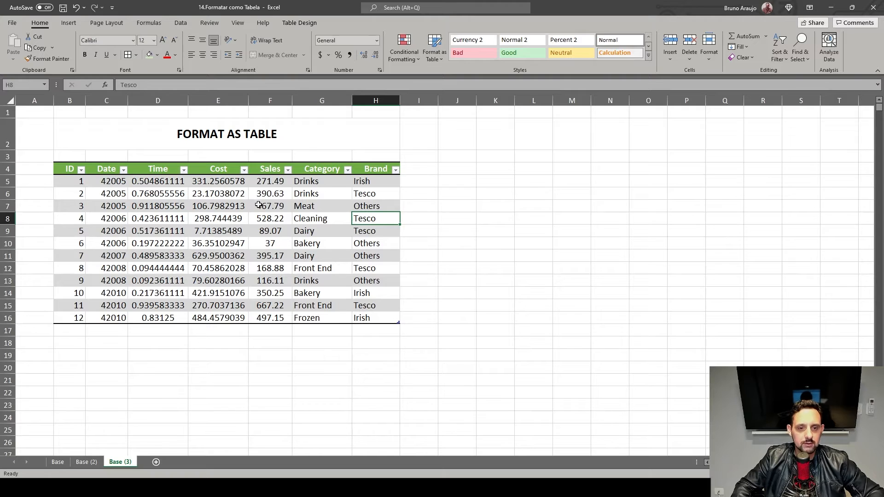
left_click(205, 210)
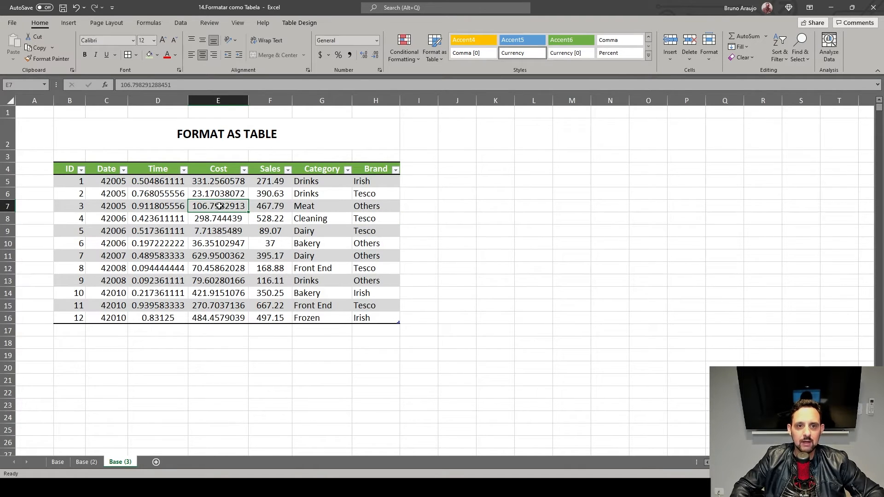
Preview other table styles on the table and keep the green-header Medium style
left_click(294, 24)
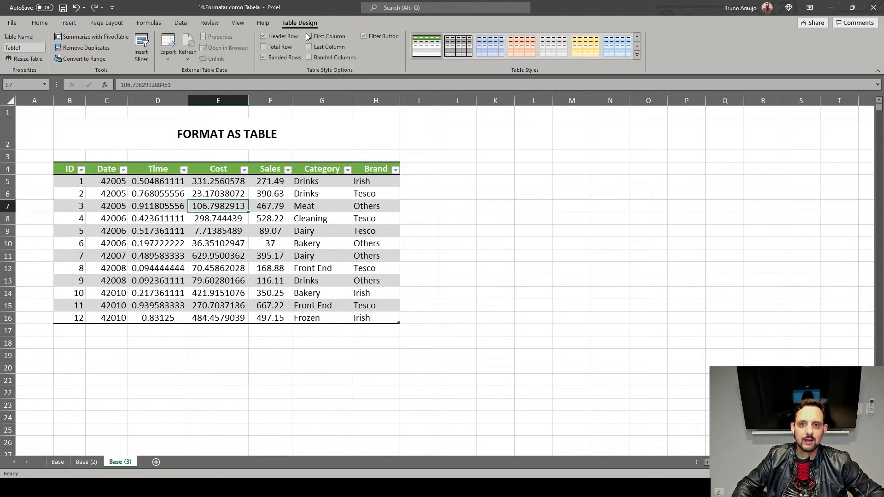
left_click(637, 56)
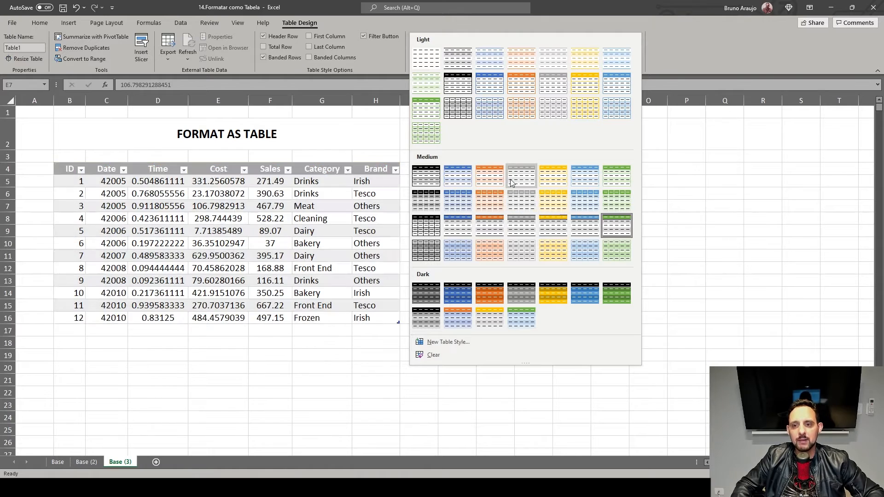
left_click(625, 236)
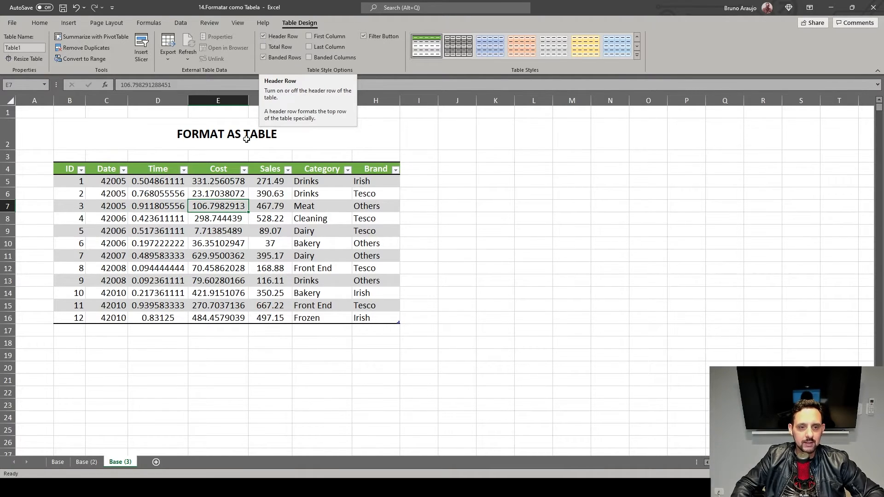
Toggle the table's Header Row off and back on, and do the same with Banded Rows
left_click(263, 35)
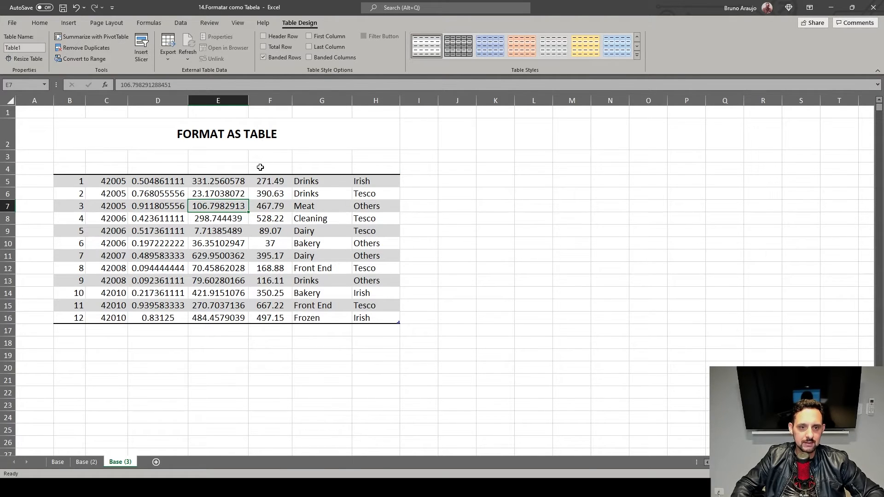
left_click(264, 36)
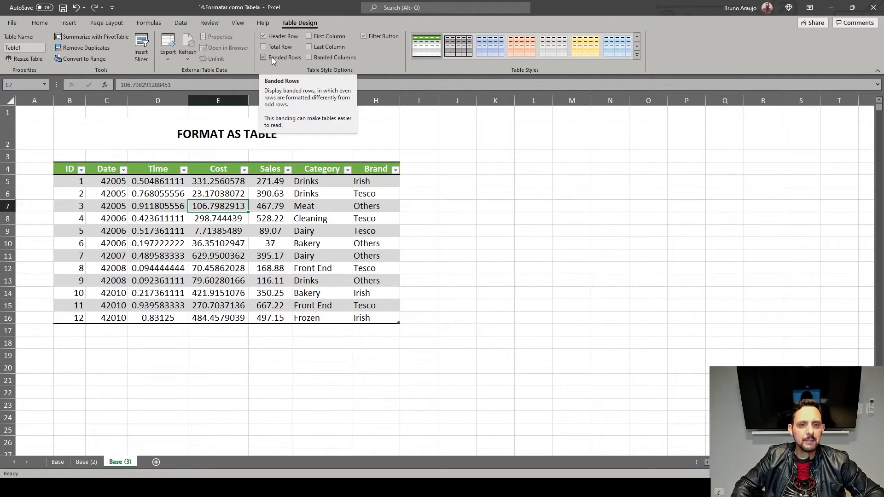
left_click(263, 57)
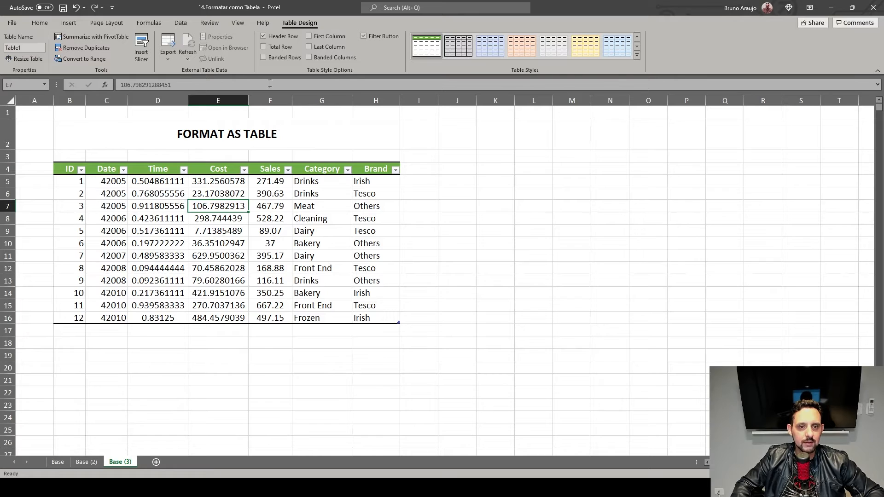
left_click(264, 57)
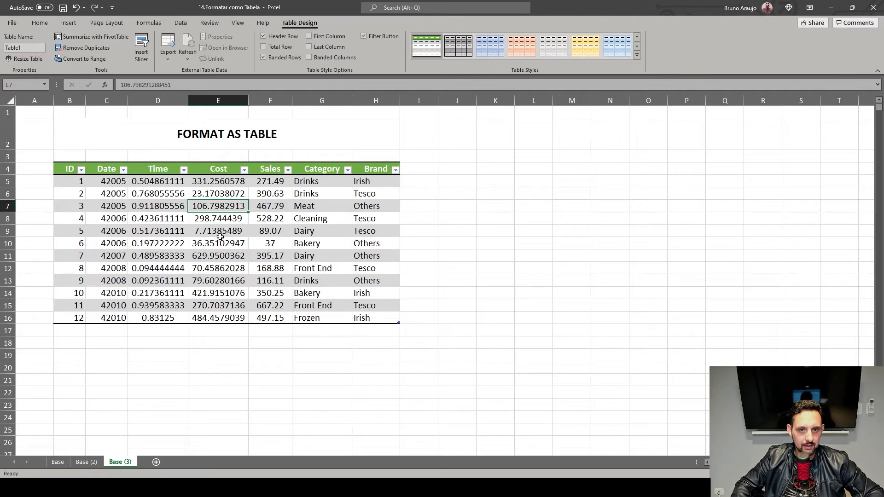
Toggle the table's First Column emphasis on and off, and do the same with Last Column
left_click(309, 35)
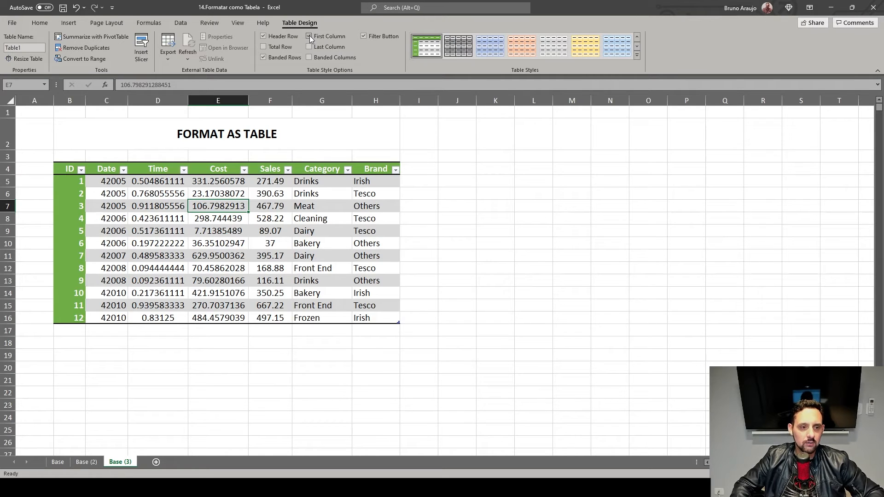
left_click(310, 35)
left_click(309, 35)
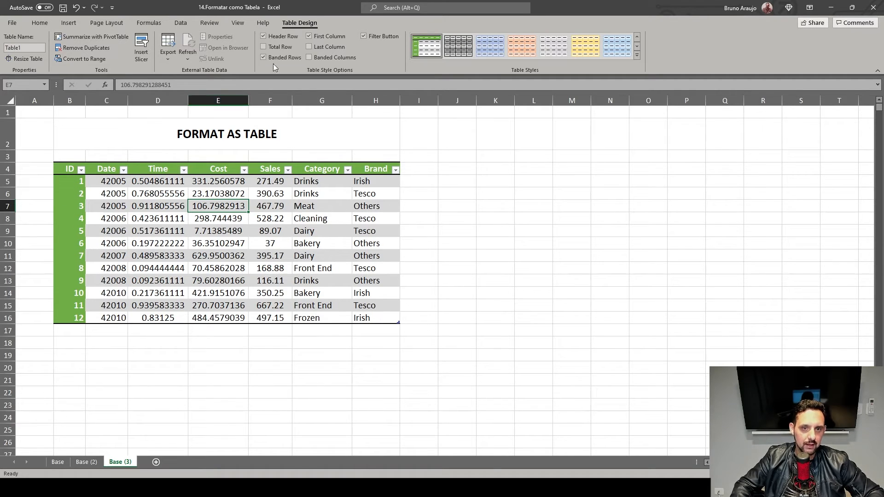
left_click(308, 35)
left_click(310, 47)
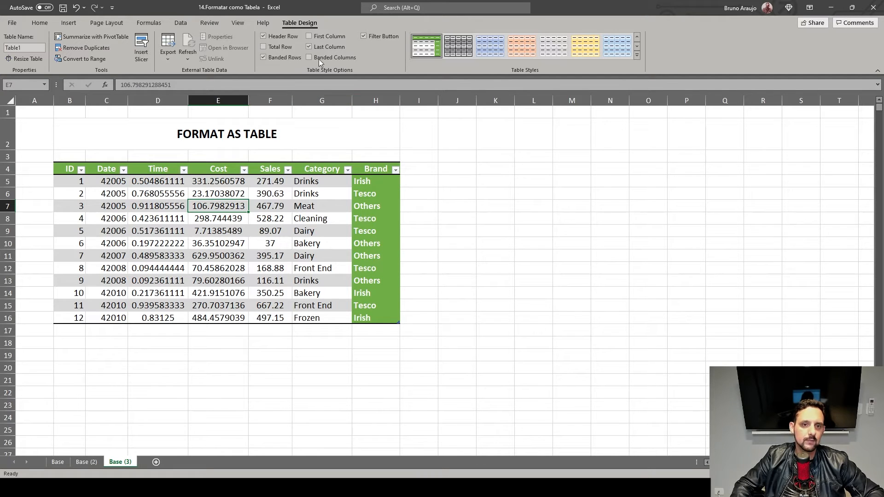
left_click(316, 47)
Toggle the table's Banded Columns on and off while Banded Rows stays enabled
left_click(310, 56)
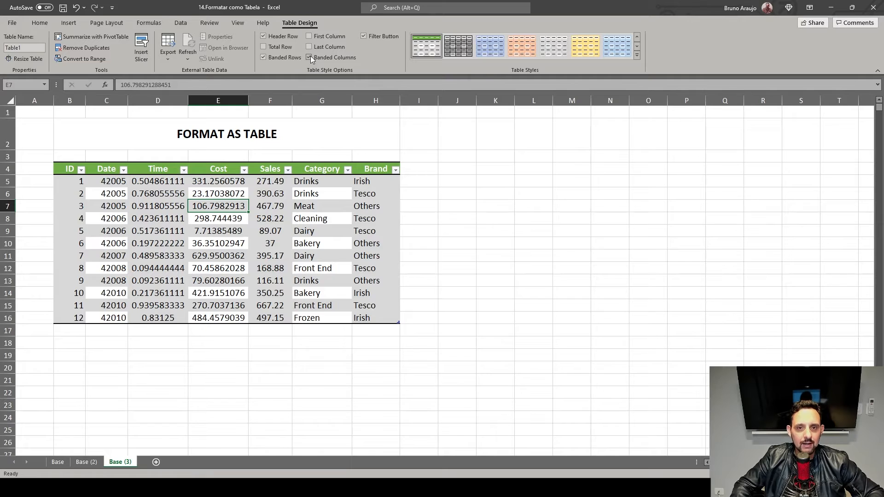
left_click(310, 56)
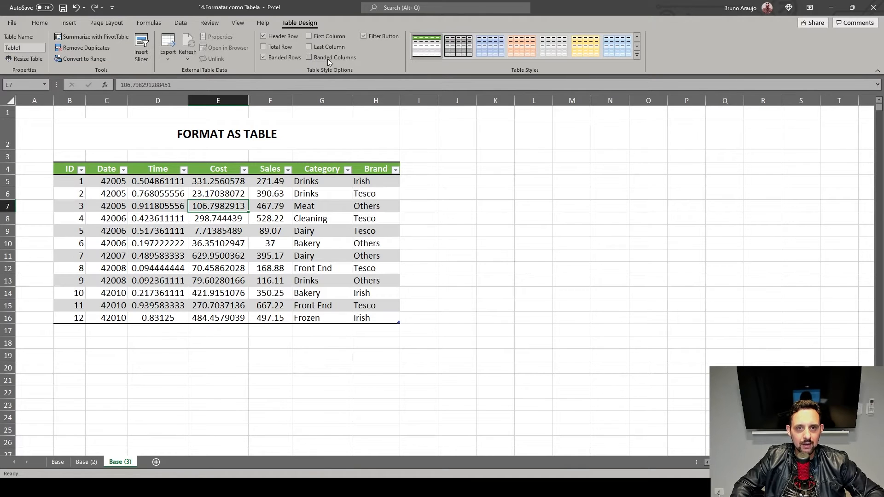
left_click(329, 59)
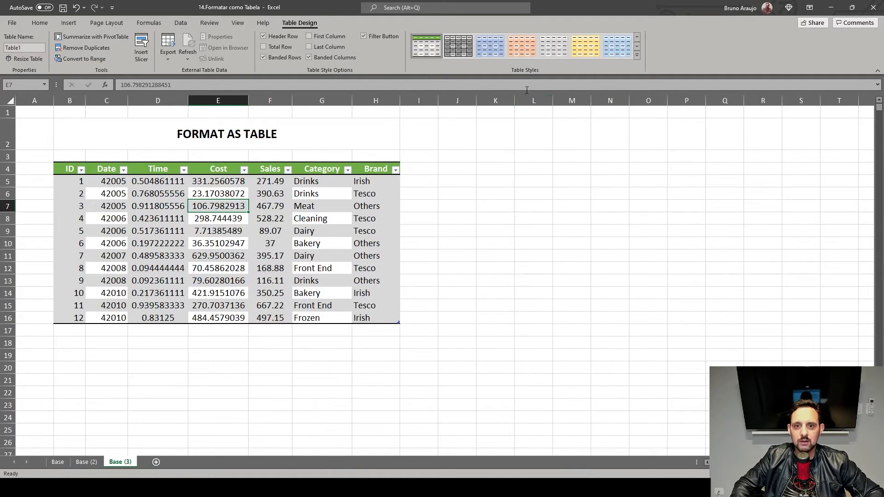
left_click(330, 59)
Compare the table without banding and with Banded Columns alone, then restore Banded Rows only
left_click(291, 60)
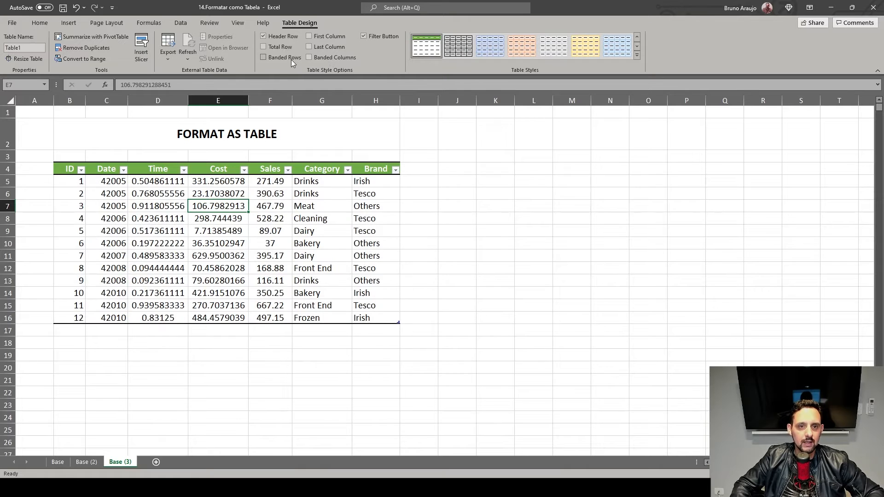
left_click(290, 59)
left_click(291, 60)
left_click(338, 59)
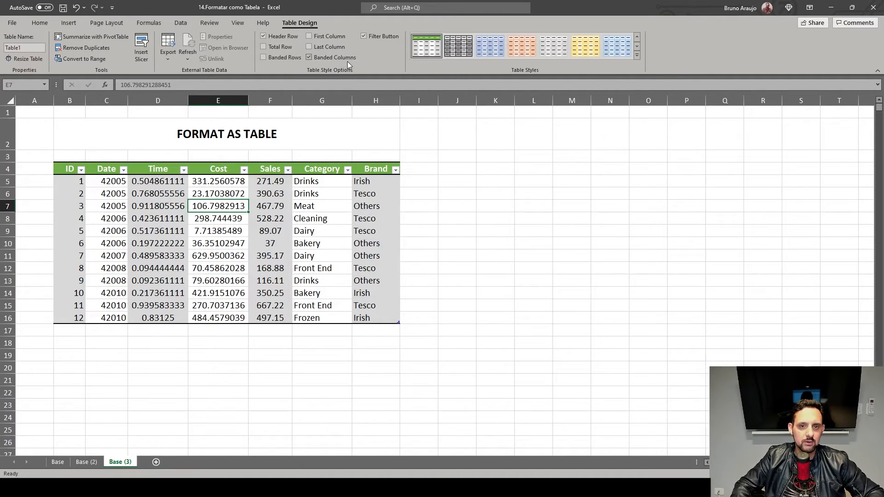
left_click(342, 59)
left_click(291, 58)
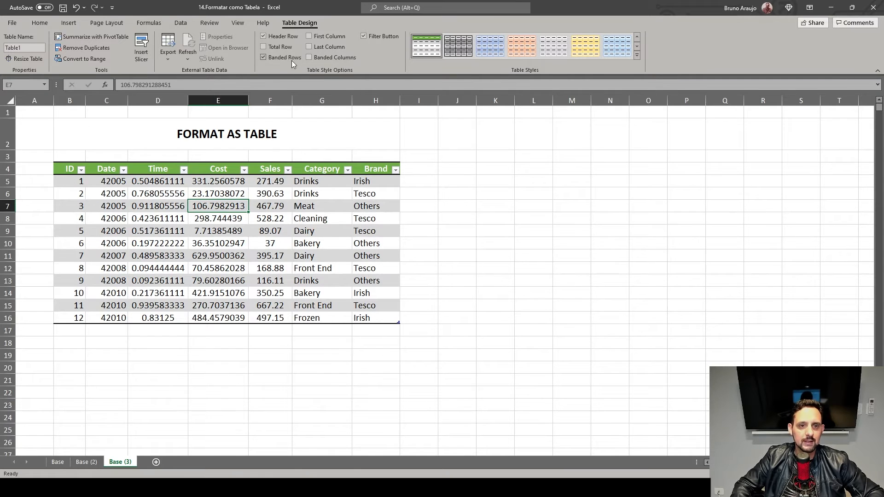
left_click(290, 58)
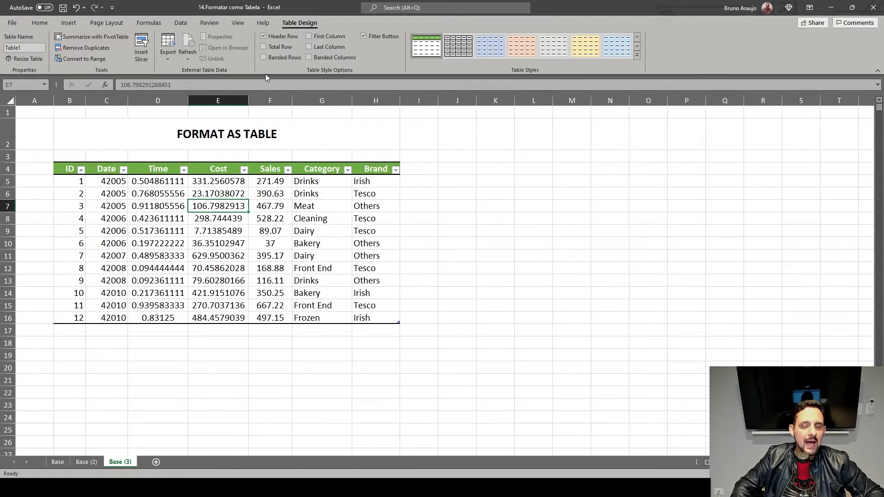
left_click(286, 57)
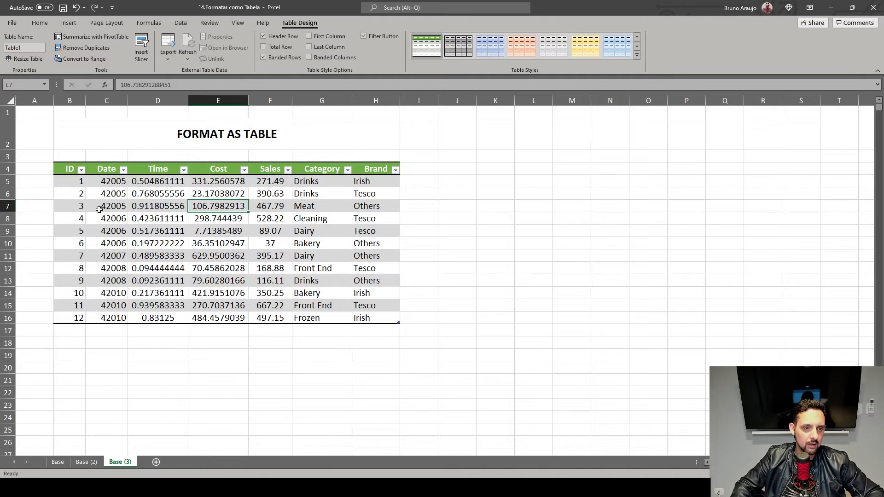
Format the values of the table's Date column as Short Date
left_click(107, 182)
left_click_drag(107, 183, 109, 318)
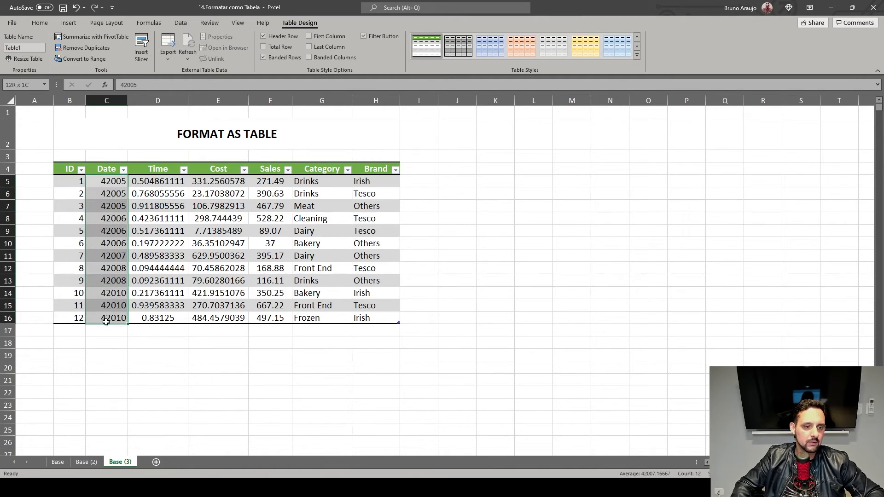
left_click(49, 23)
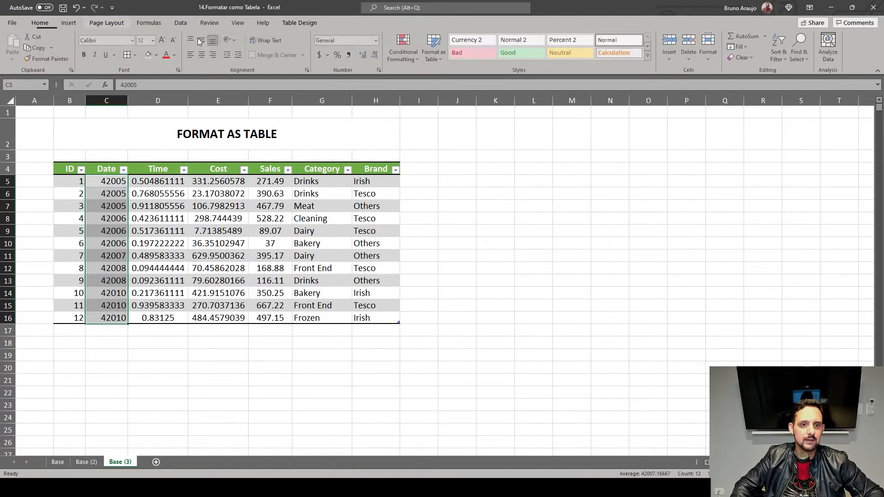
left_click(377, 40)
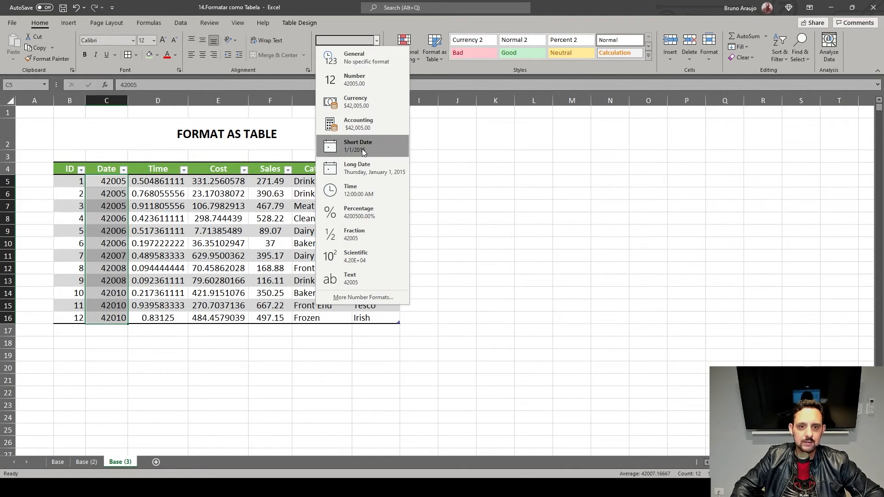
left_click(362, 148)
Apply the Time number format to the values in the table's Time column
left_click_drag(171, 181, 161, 319)
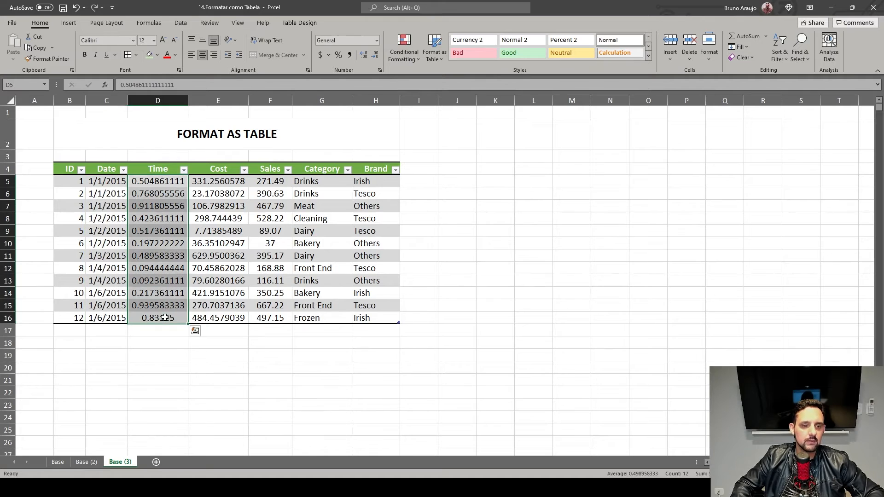
left_click(376, 42)
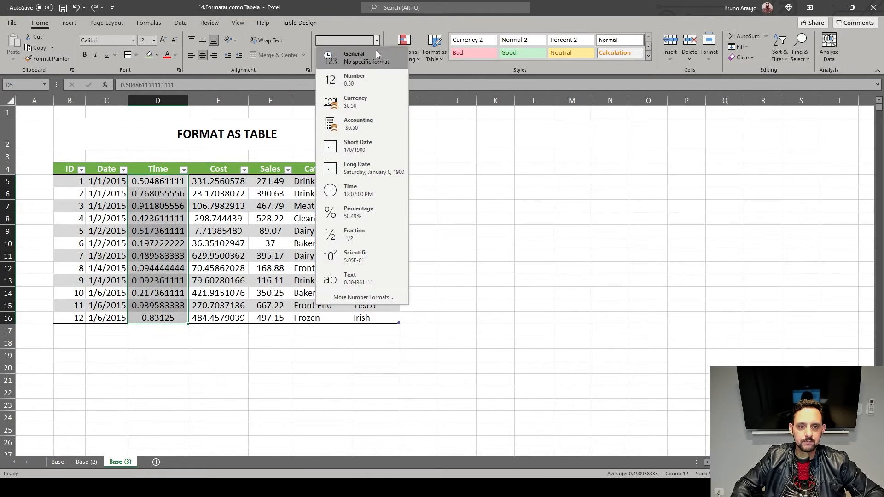
left_click(365, 183)
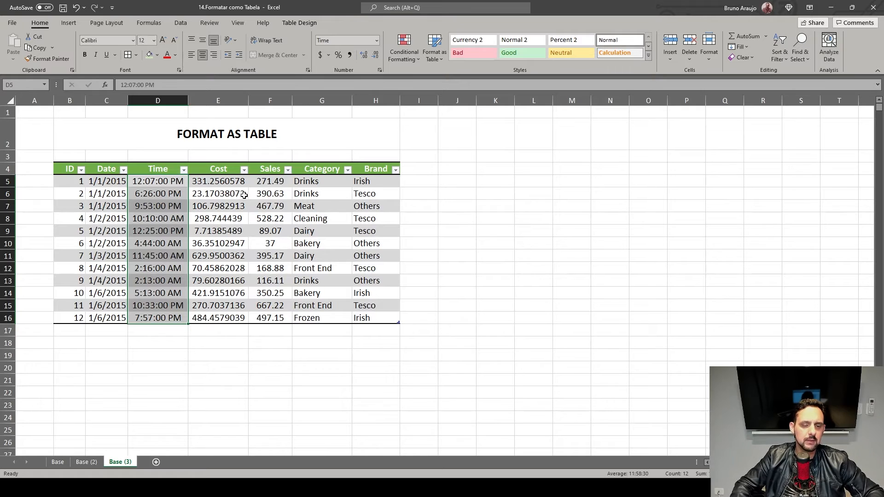
Apply the € English (Ireland) accounting format to the values in the Cost and Sales columns
left_click_drag(235, 182, 274, 318)
left_click(328, 56)
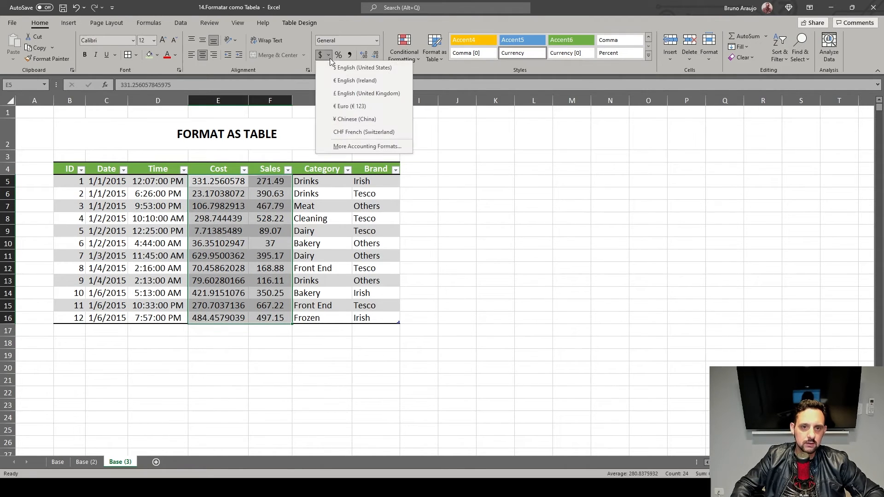
left_click(344, 84)
left_click_drag(314, 188, 413, 313)
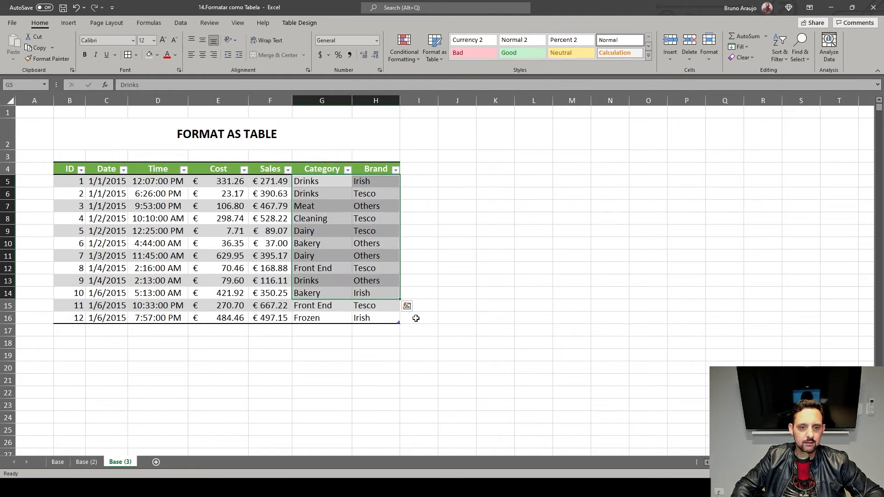
left_click(277, 341)
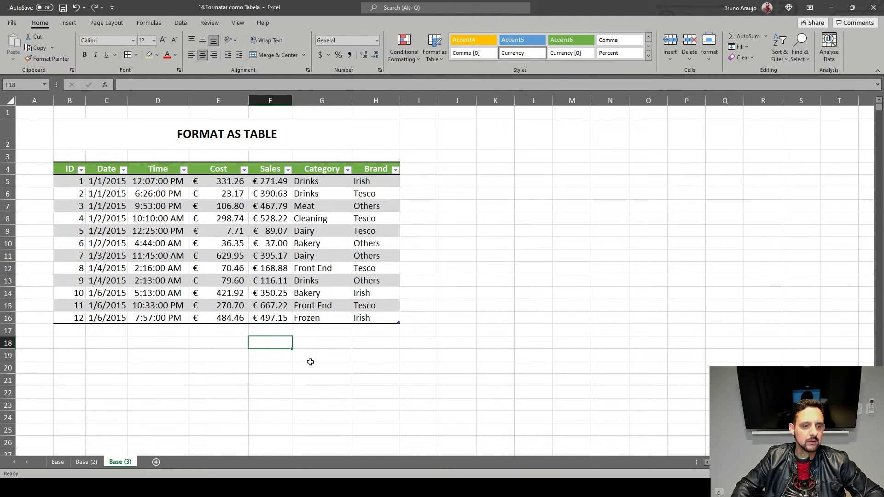
Make the ID column values bold and extend the table with a new row by entering ID 13 in B17
left_click(74, 163)
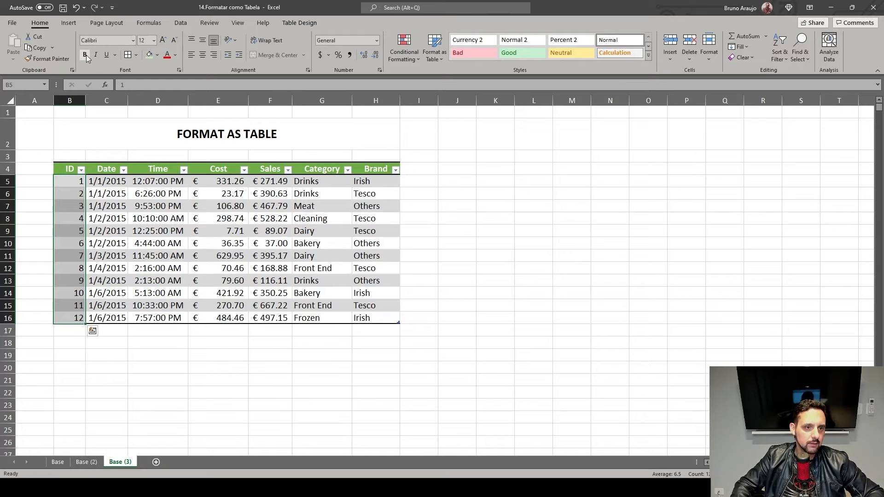
left_click(70, 330)
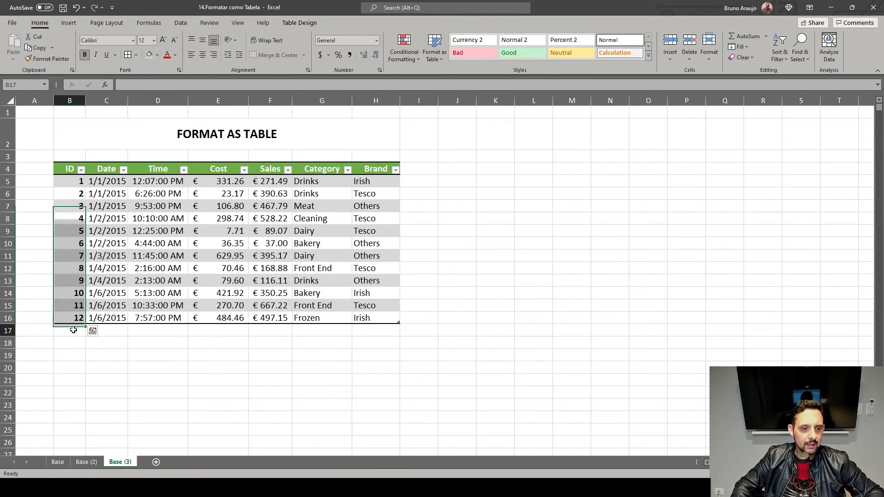
type("13")
key("Return")
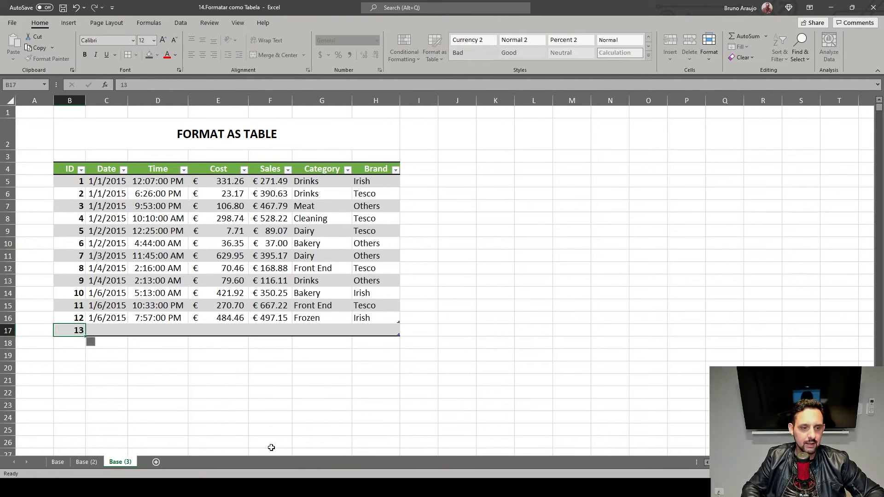
left_click(77, 329)
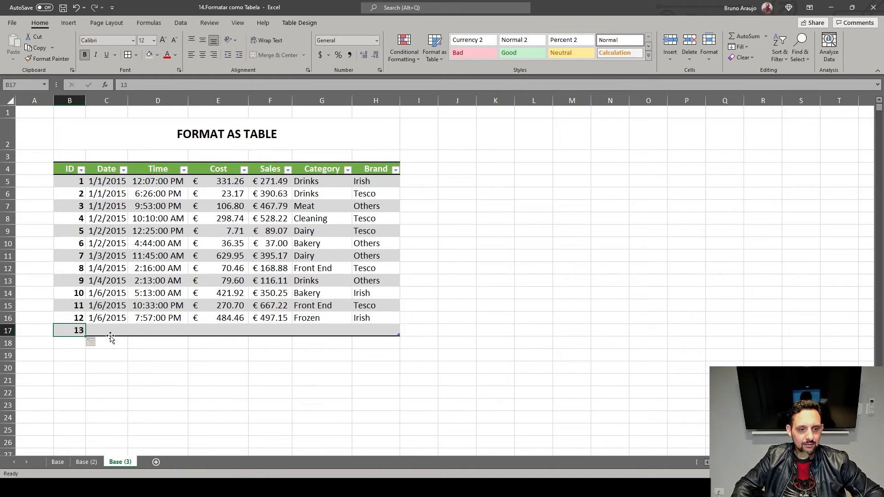
left_click(78, 343)
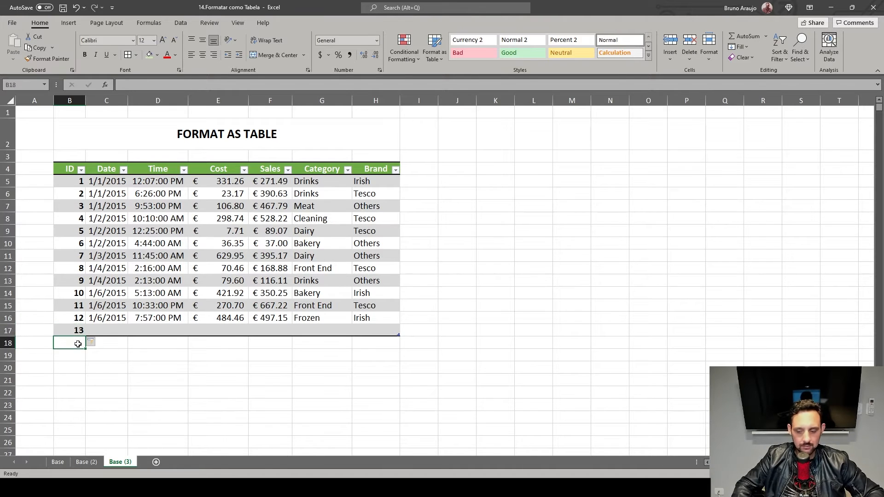
Enter 8:05 as the time for the row with ID 13
left_click(112, 329)
left_click(145, 329)
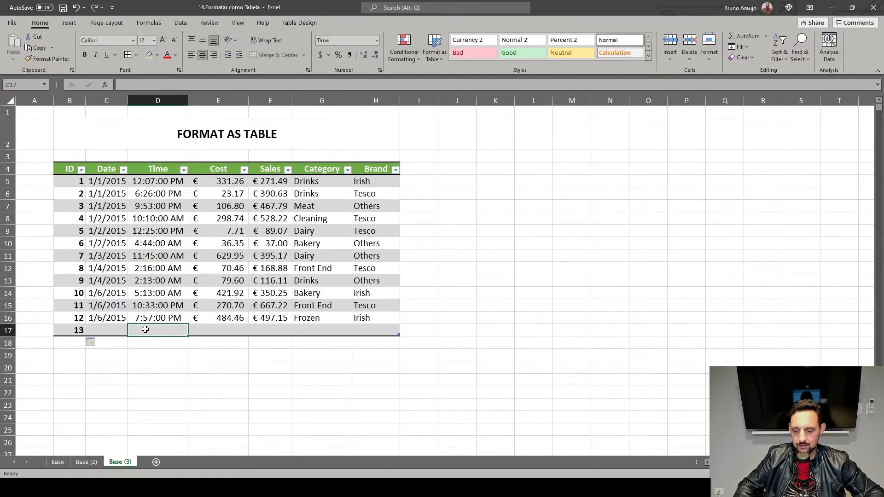
type("8:")
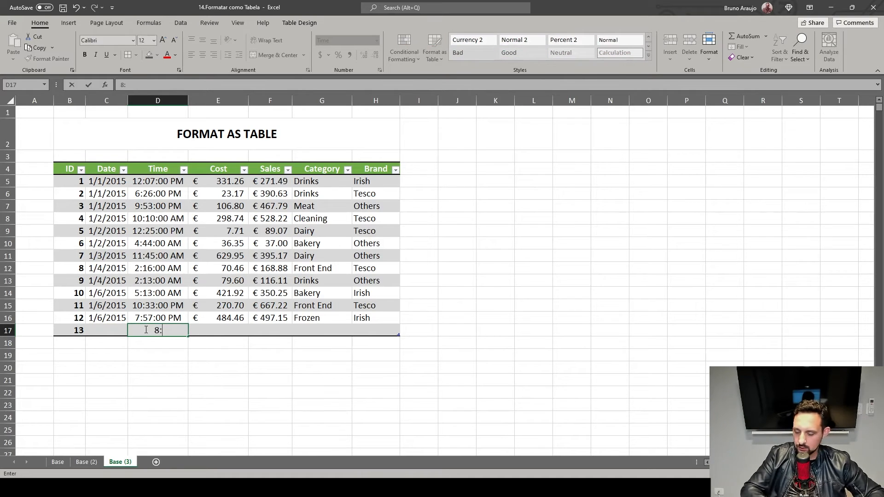
type("05")
key("ctrl+Return")
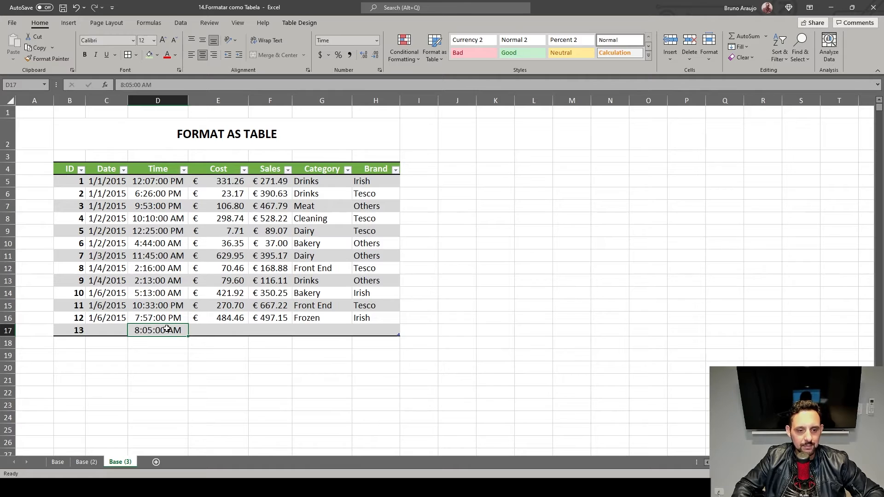
Add another table row by entering ID 14 in B18, directly below the last row
left_click(75, 341)
type("14")
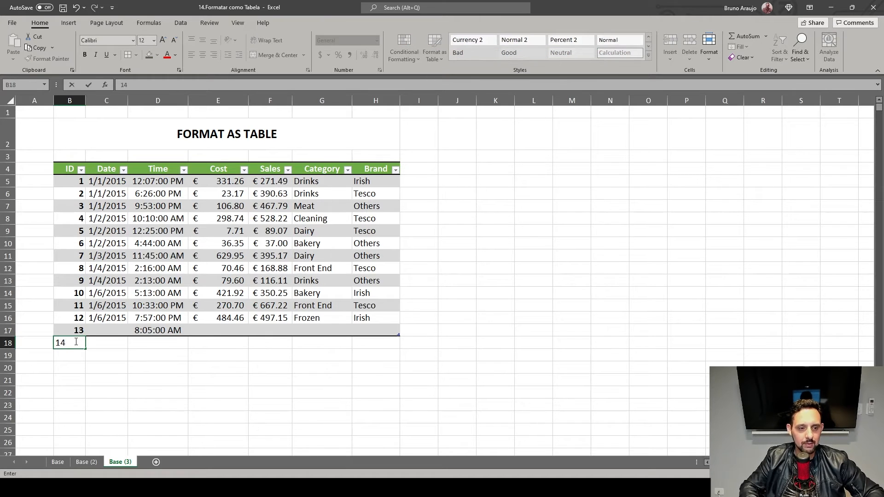
key("Return")
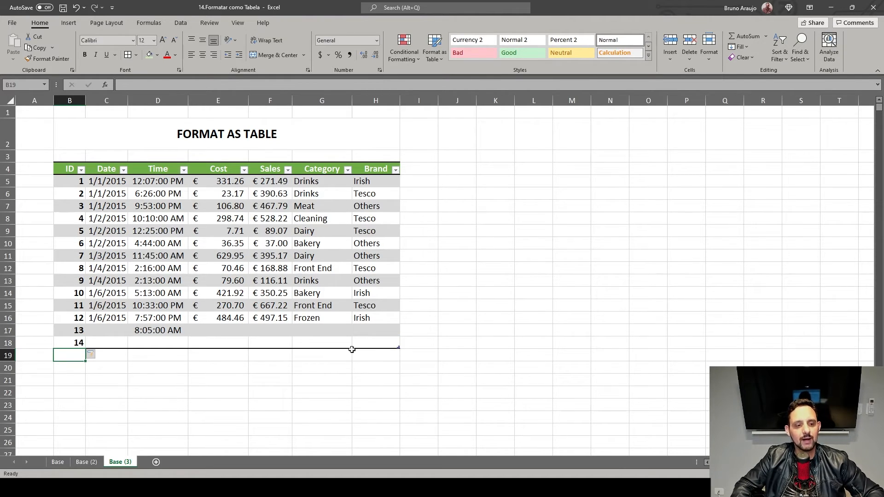
Enter Sales values of 54 for ID 13 and 55 for ID 14, and check the new cells' inherited formats
left_click(270, 332)
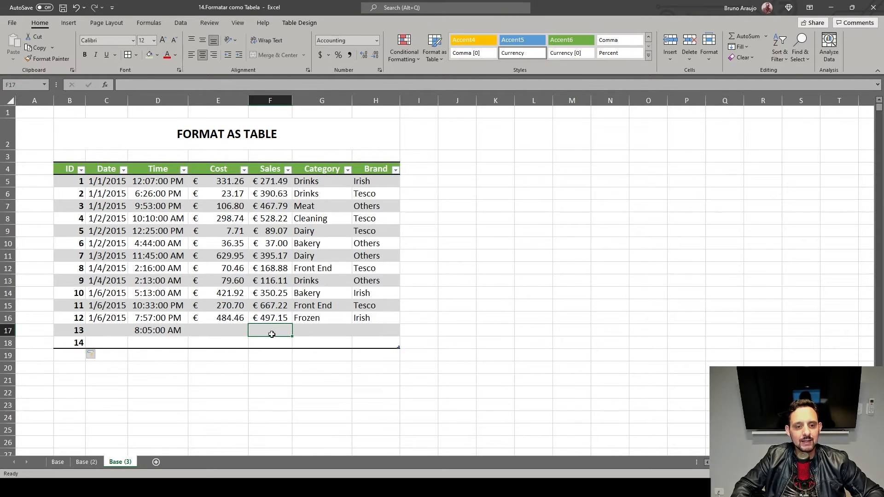
type("54")
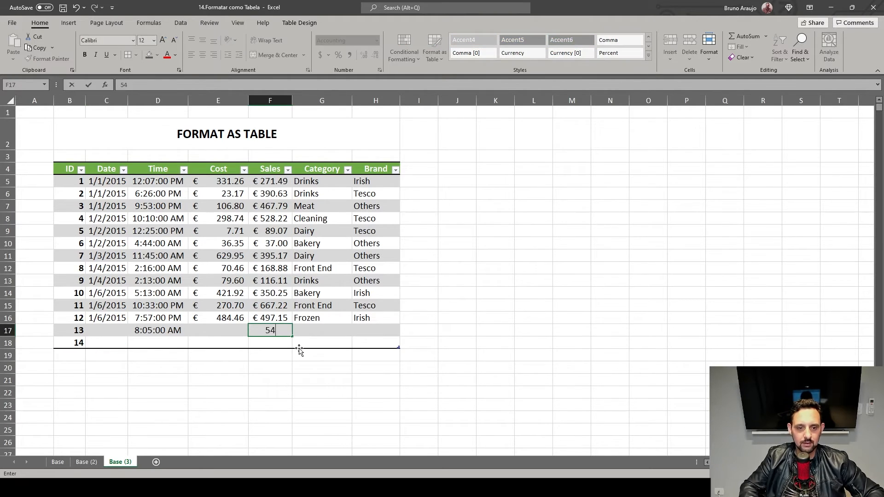
key("Return")
type("55")
key("Return")
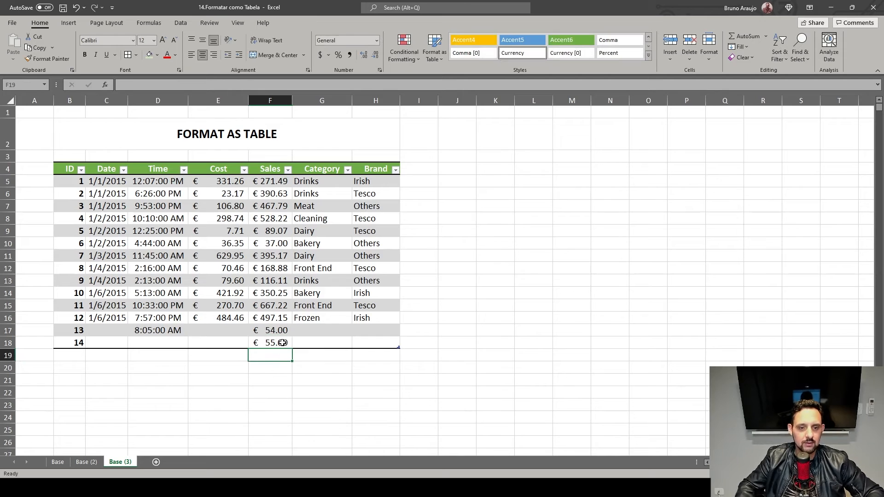
left_click_drag(272, 333, 274, 354)
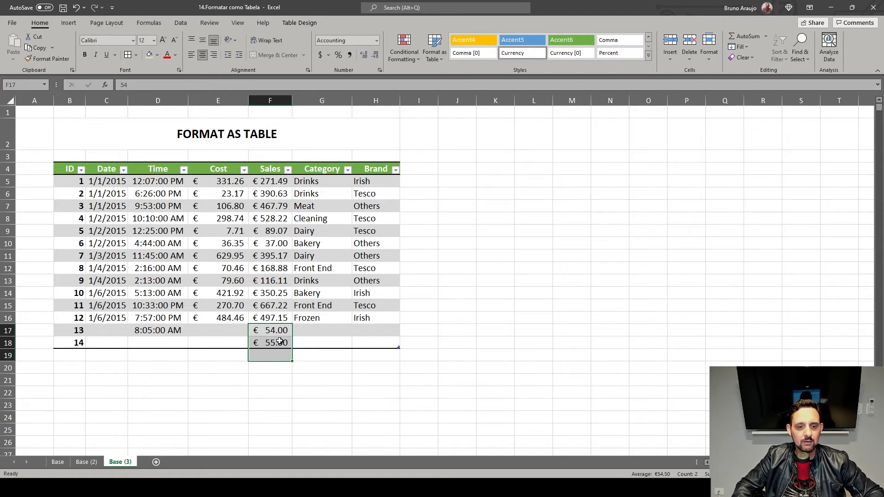
left_click(113, 333)
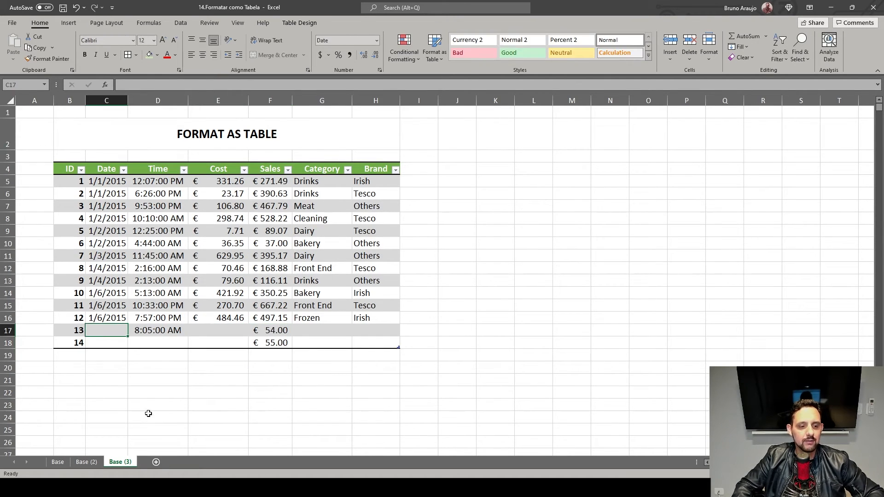
On the Base (2) sheet, enter 13 in B17 below the plain range and check whether the cell inherits formatting
left_click(87, 463)
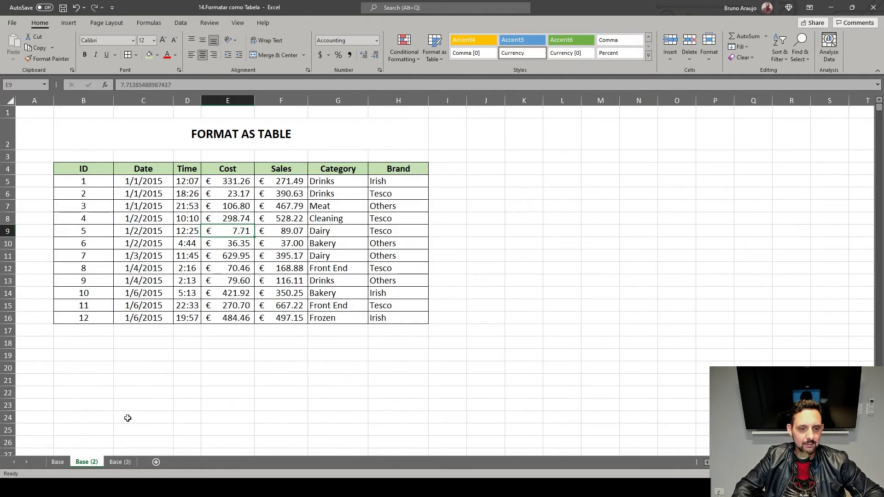
left_click(104, 327)
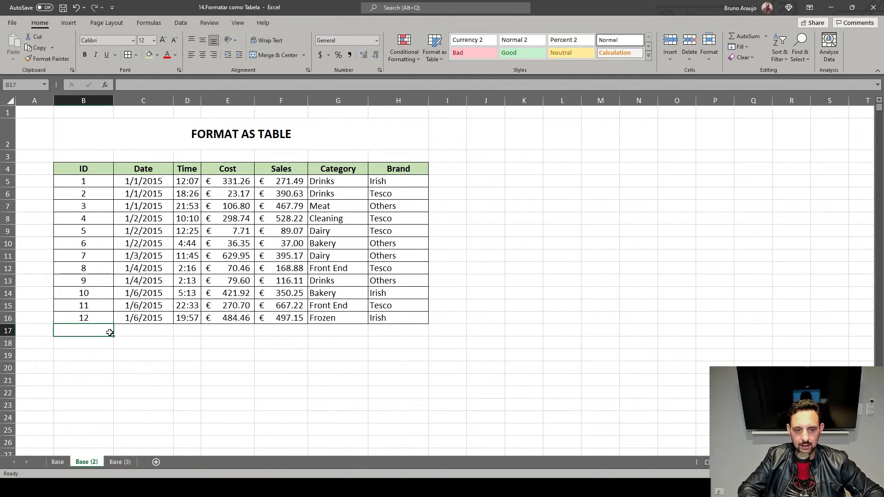
type("13")
key("Return")
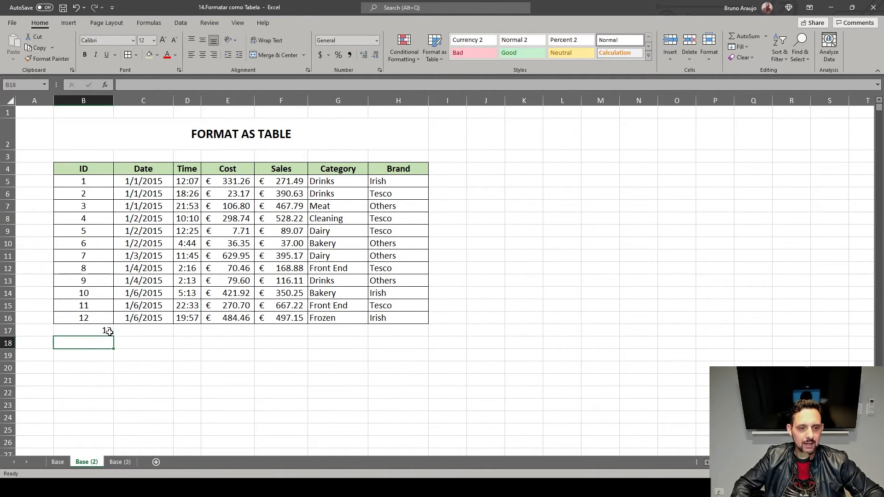
left_click(108, 332)
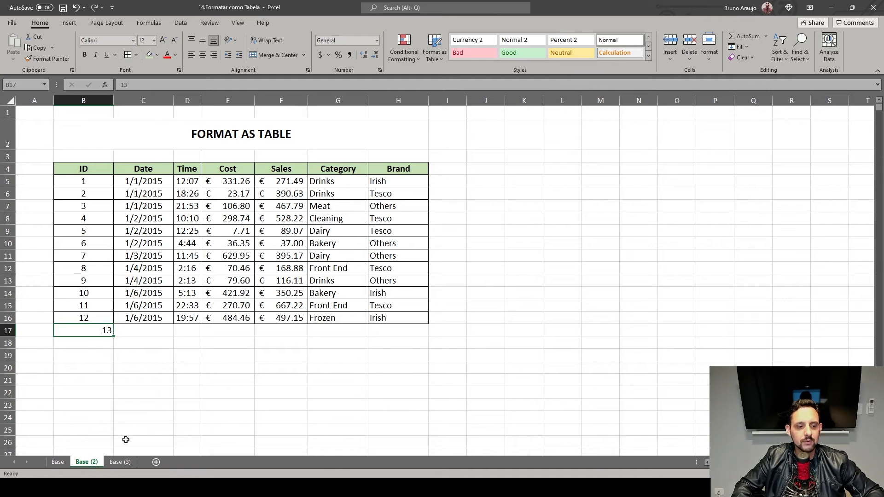
On the Base (3) sheet, delete rows 17 and 18 containing the table entries with IDs 13 and 14
left_click(120, 462)
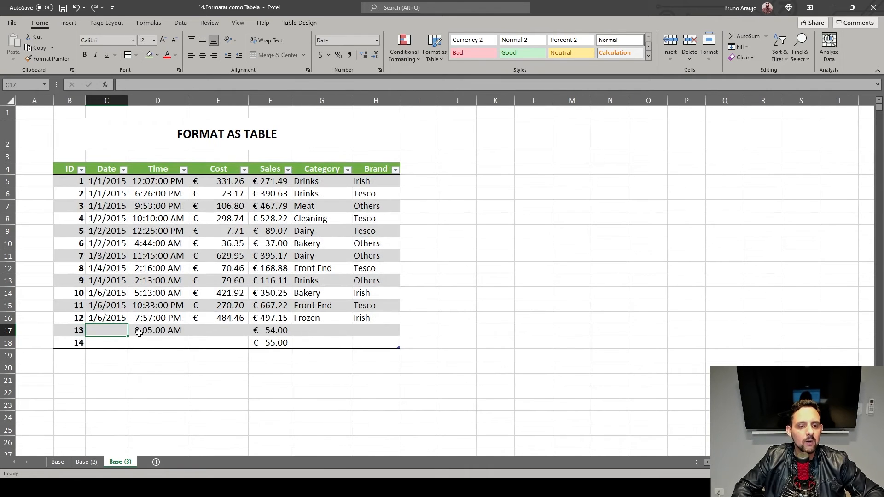
left_click_drag(8, 329, 8, 343)
right_click(10, 340)
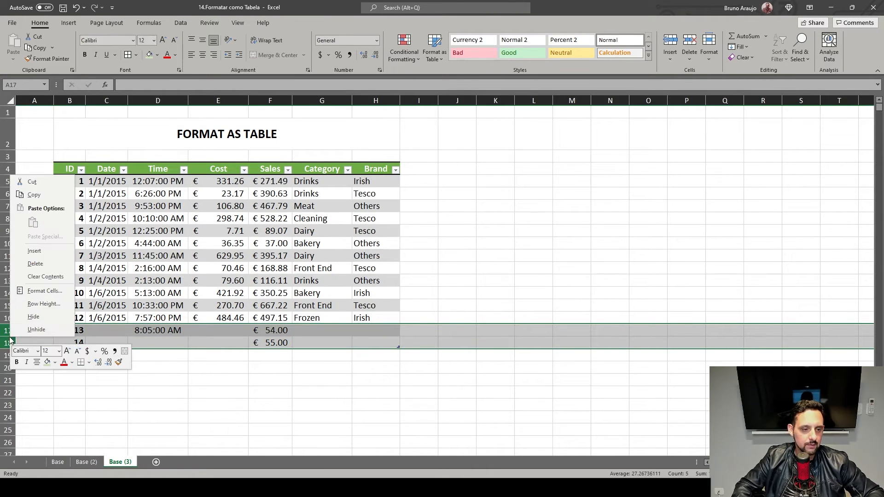
left_click(45, 265)
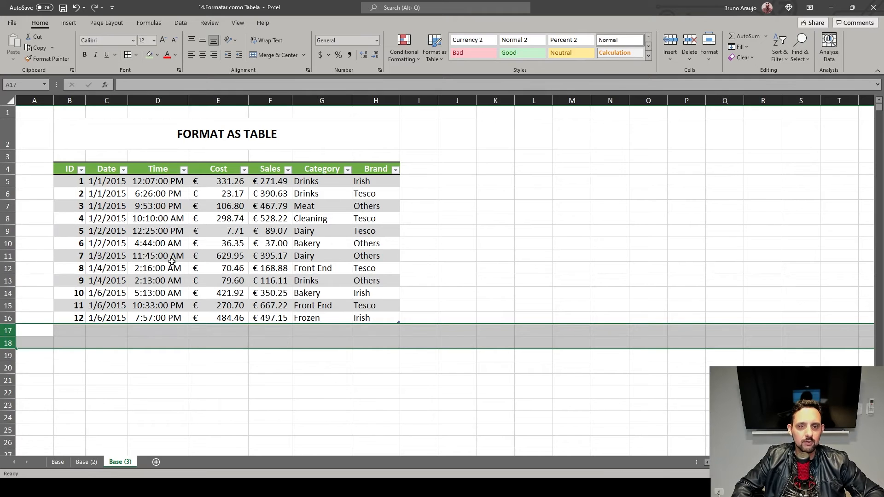
left_click(276, 245)
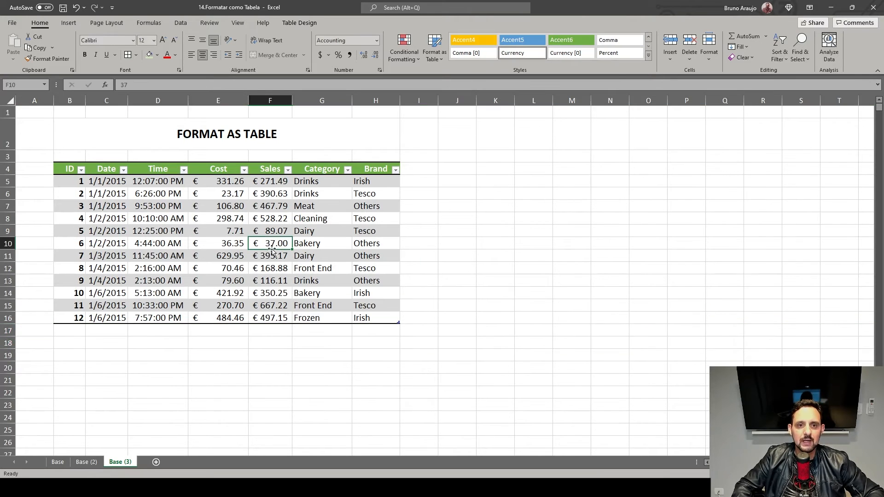
Run Remove Duplicates on the table, comparing only the ID column
left_click(307, 23)
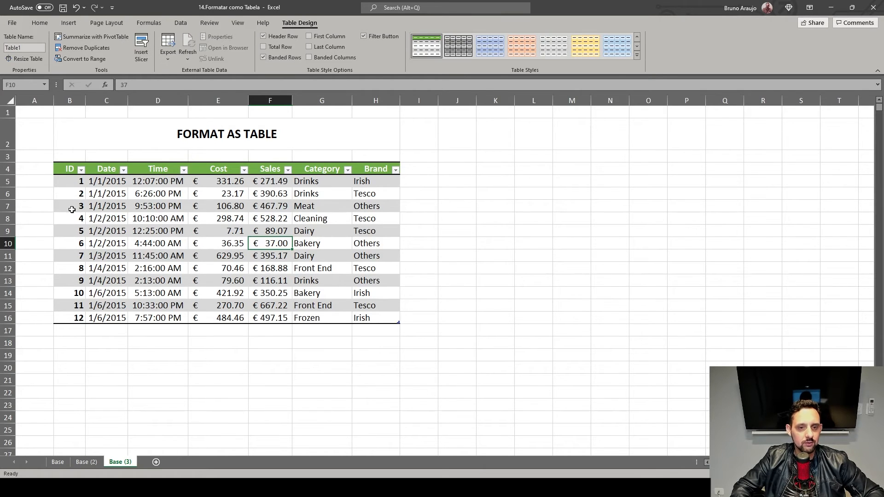
left_click(70, 181)
left_click(87, 48)
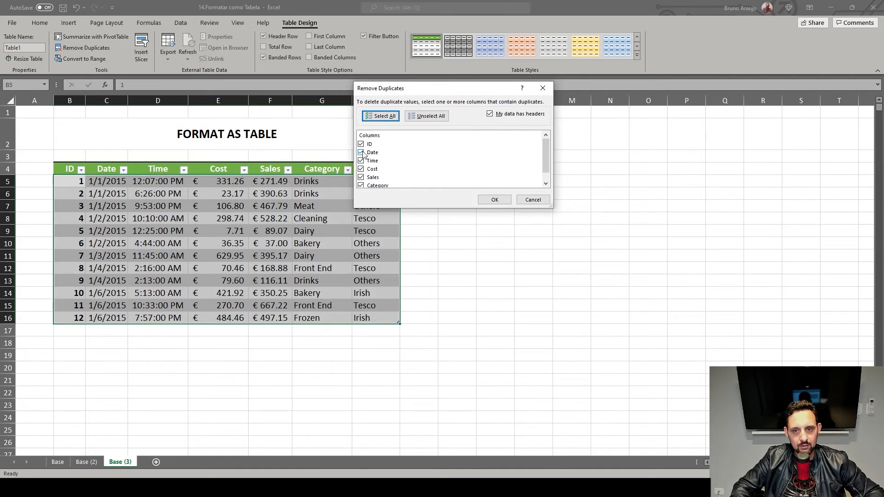
left_click(425, 118)
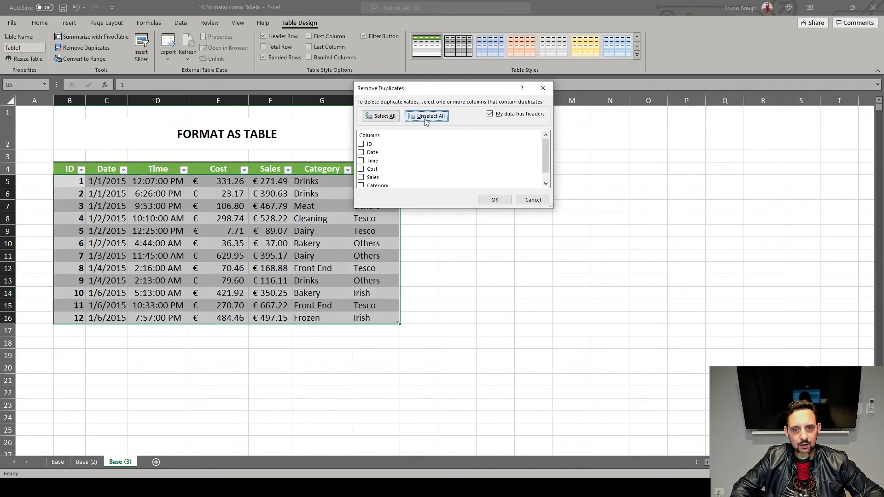
left_click(362, 145)
left_click(491, 199)
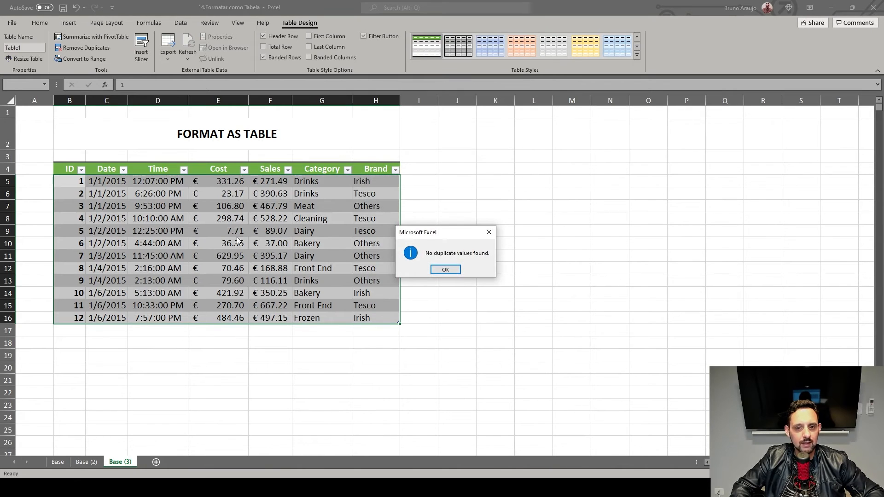
left_click(445, 269)
Add two table rows with the repeated ID 12 by entering it in B17 and B18
left_click(81, 328)
type("12")
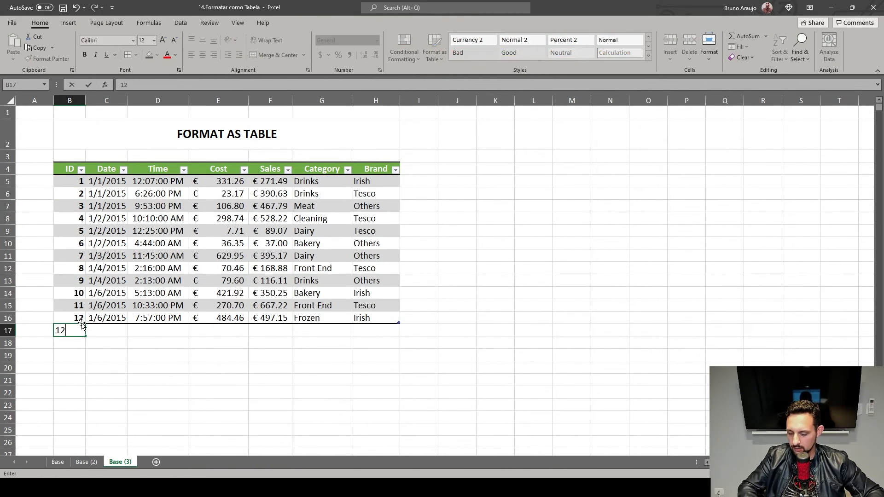
key("Return")
type("12")
key("Return")
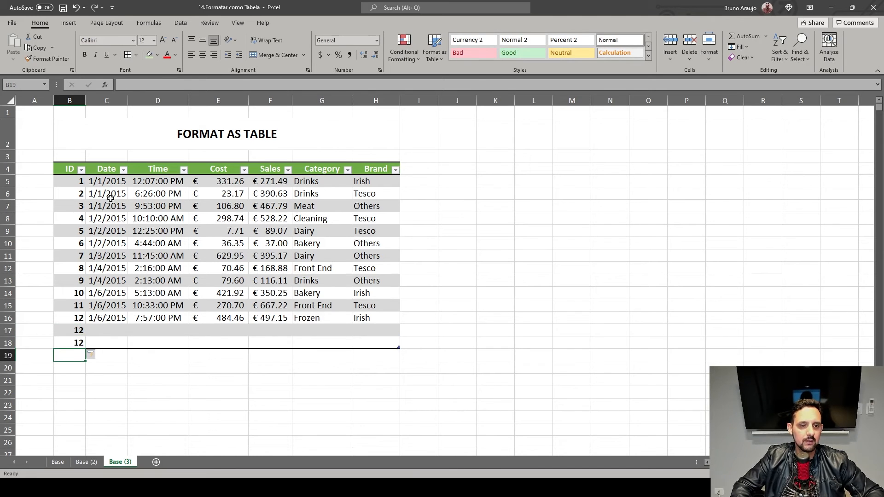
Remove the rows with repeated IDs from the extended table, using ID as the only comparison column
left_click(73, 182)
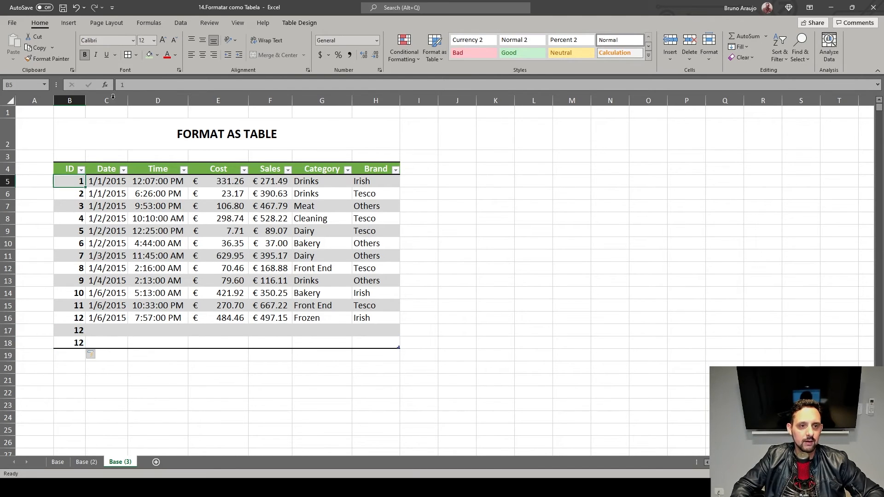
left_click(295, 23)
left_click(97, 50)
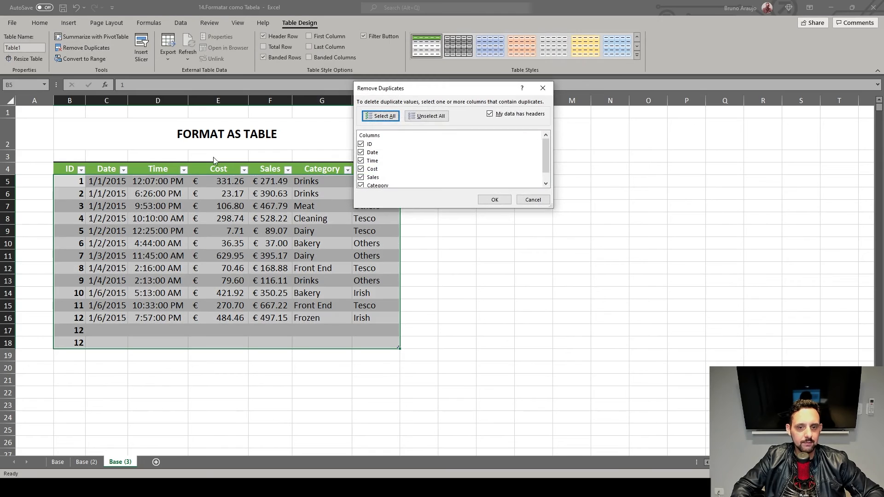
left_click(428, 118)
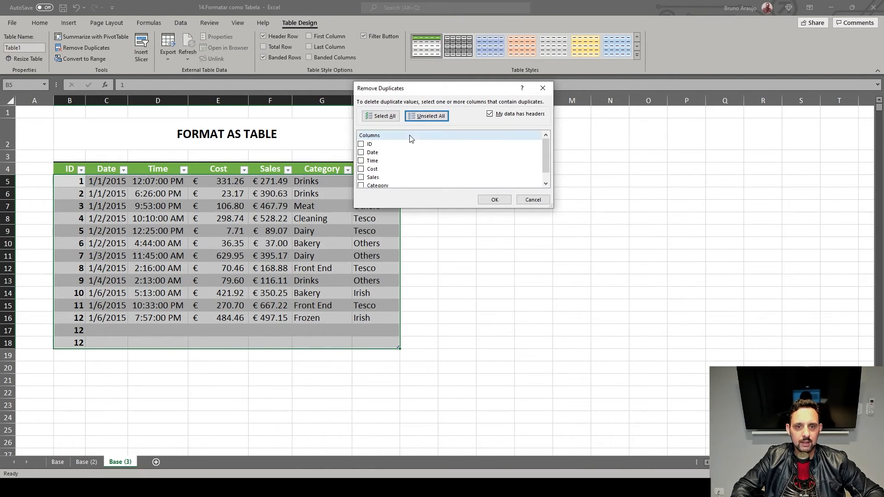
left_click(361, 144)
left_click(495, 199)
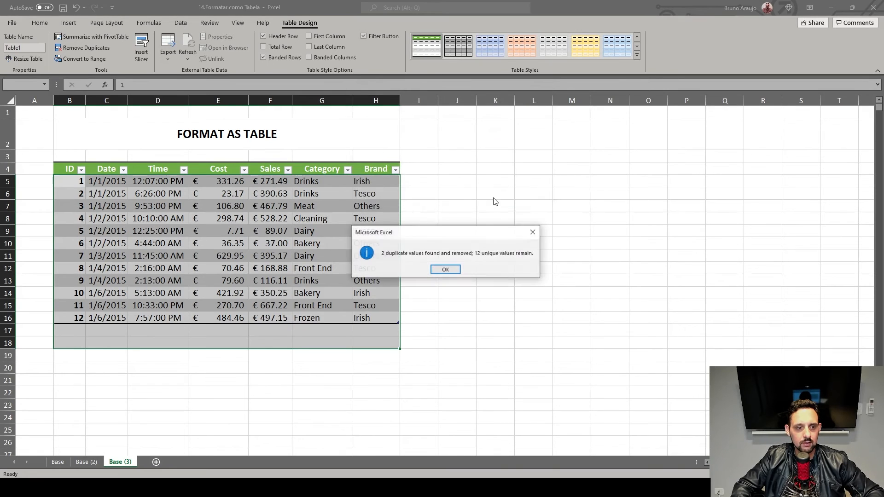
left_click(446, 271)
left_click(91, 321)
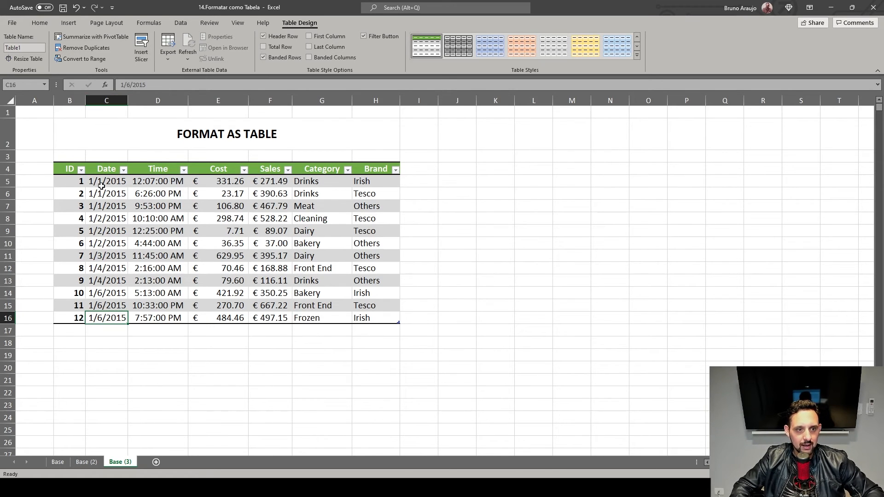
Convert the table to a normal range and check what remains of its formatting and features
left_click(119, 192)
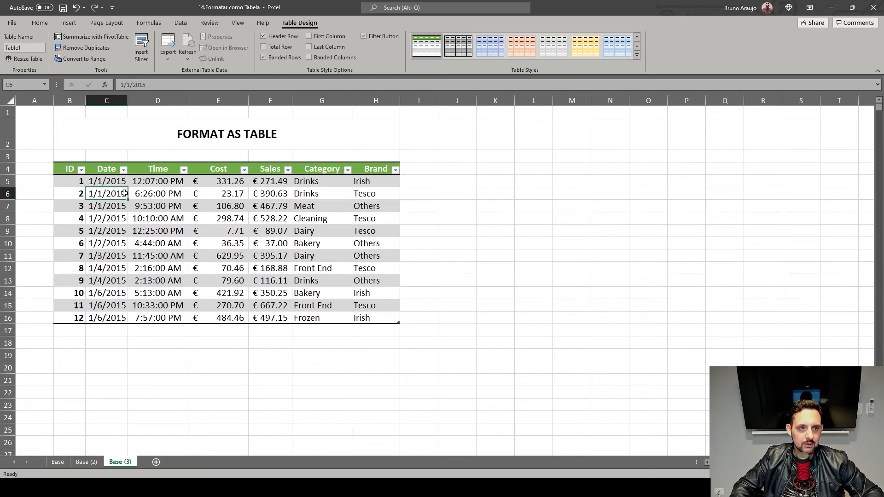
left_click(144, 233)
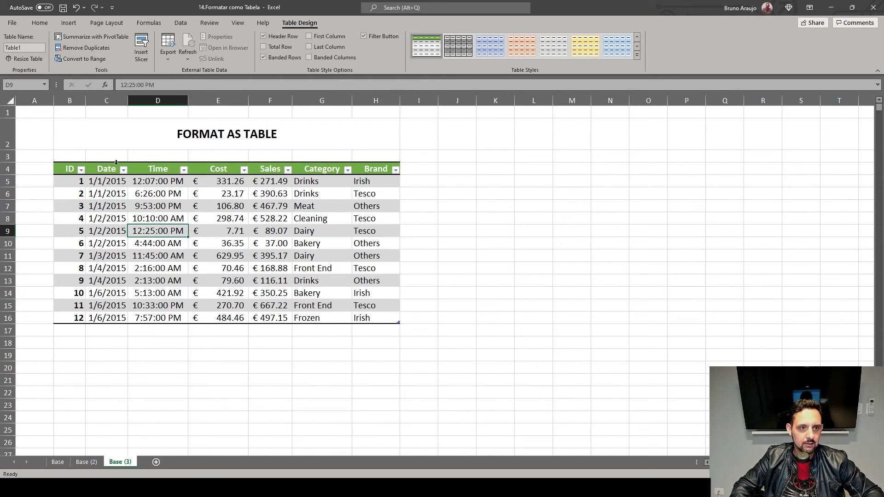
left_click(98, 60)
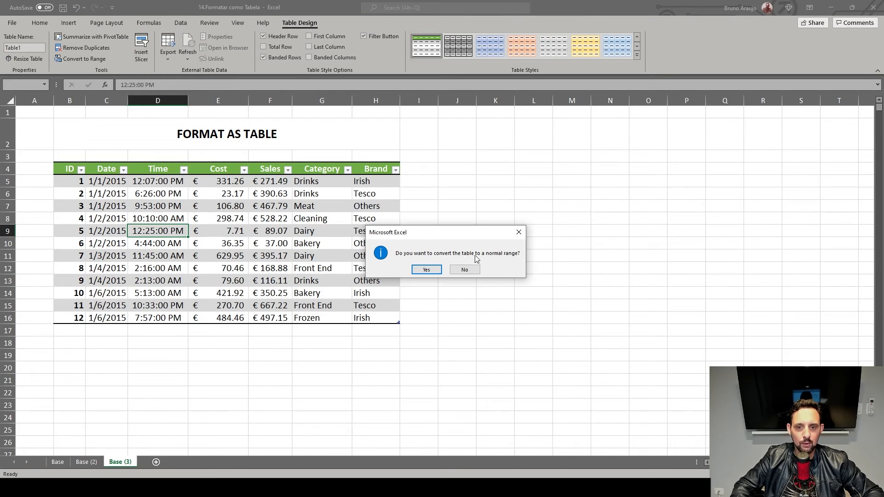
left_click(433, 272)
left_click(163, 196)
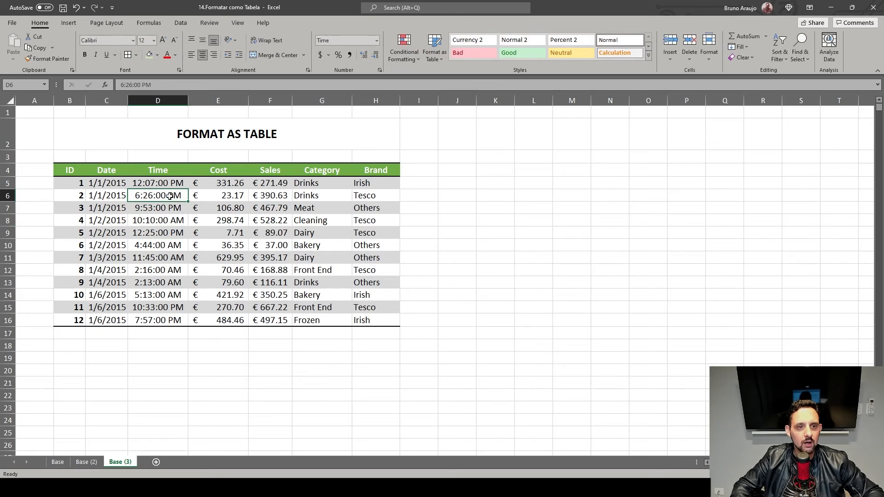
left_click(423, 158)
left_click(306, 217)
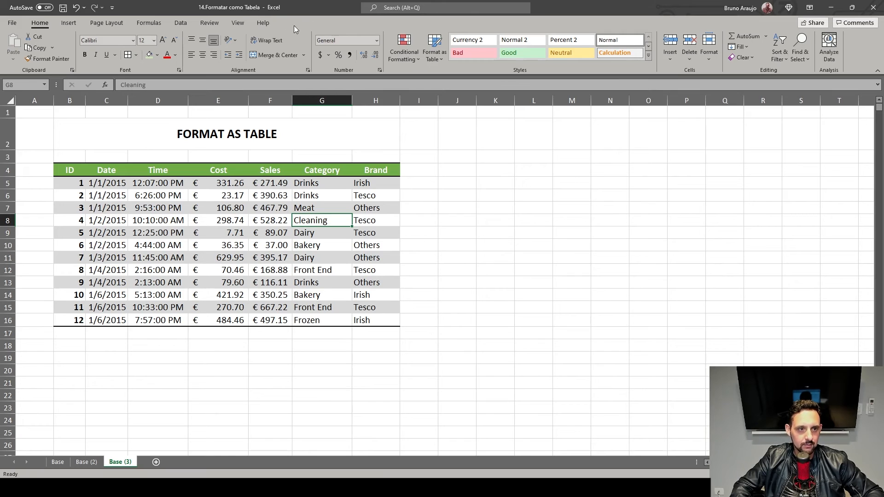
Undo the conversion to a normal range so the data is a table again
key("ctrl+t")
key("Return")
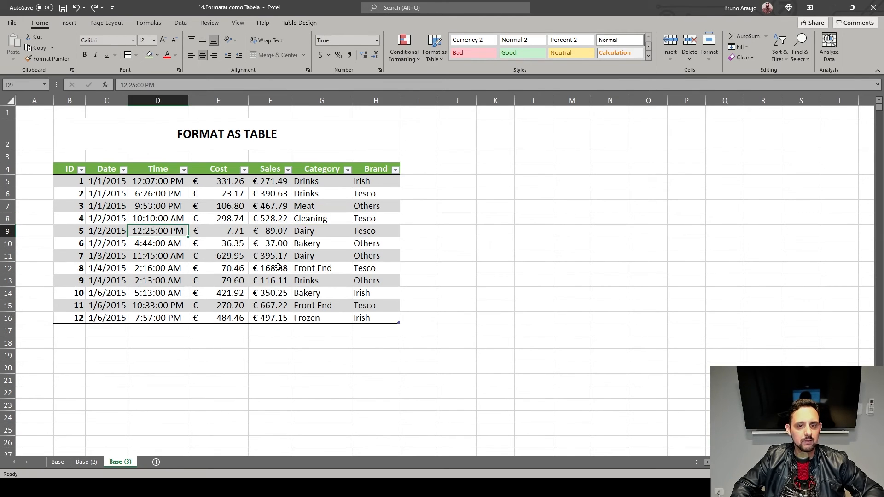
left_click(249, 209)
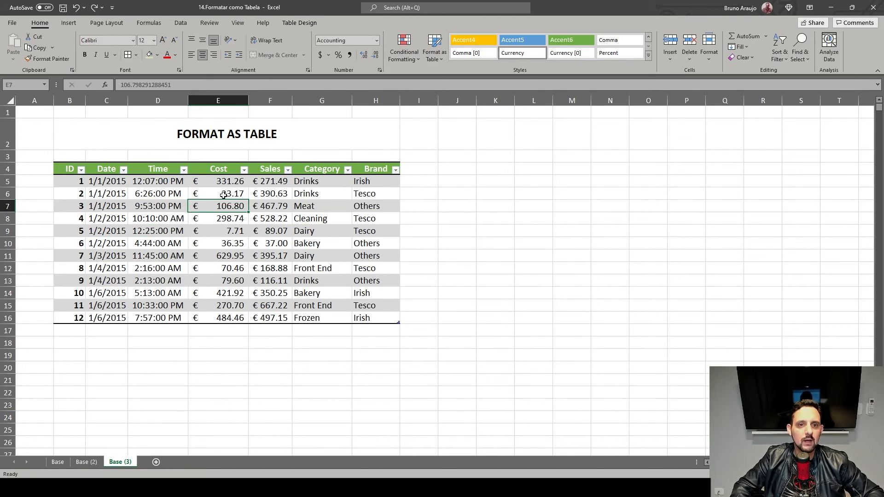
left_click(226, 194)
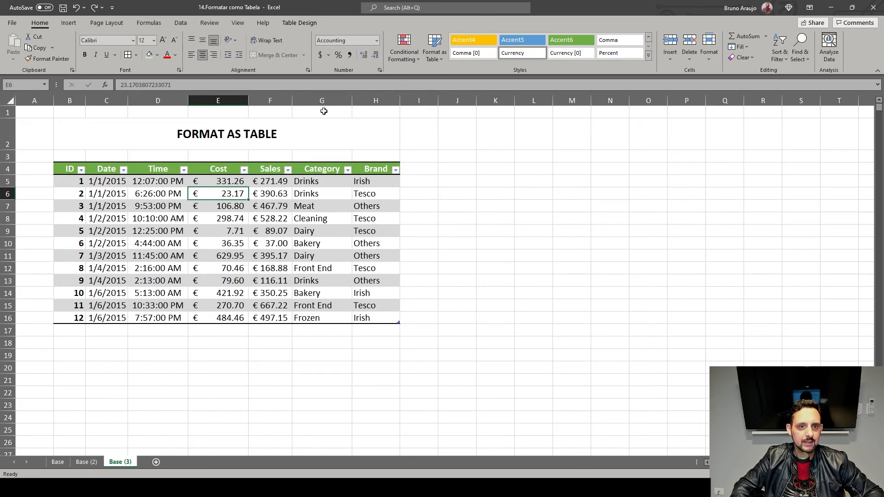
Add a total row to the table, set its Sales cell to Average, and select the Sales values F5:F16 to compare
left_click(304, 23)
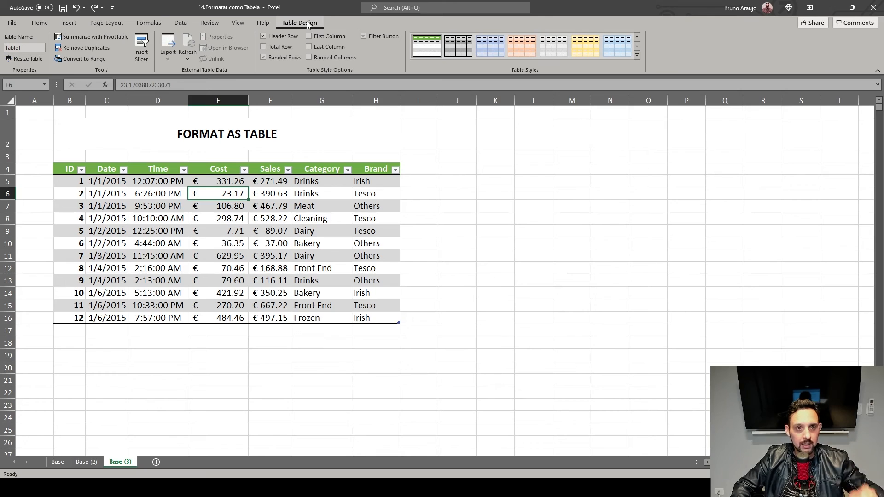
left_click(280, 46)
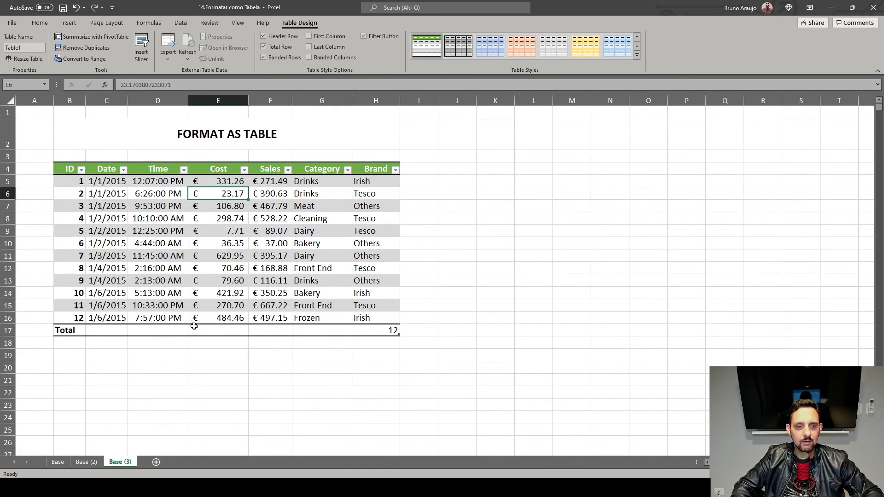
left_click(264, 331)
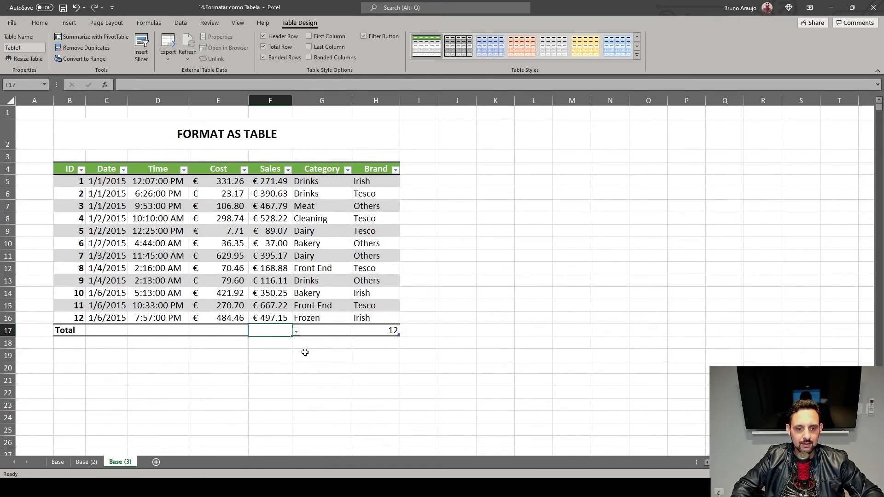
left_click(297, 331)
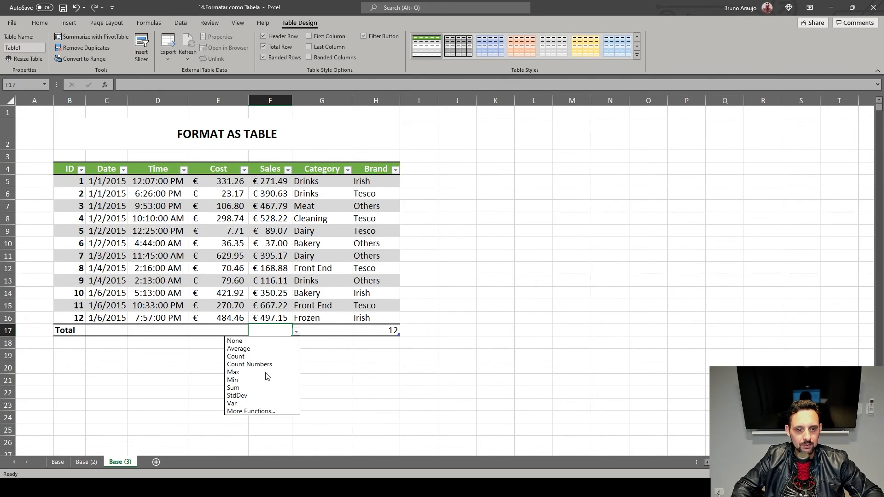
left_click(264, 340)
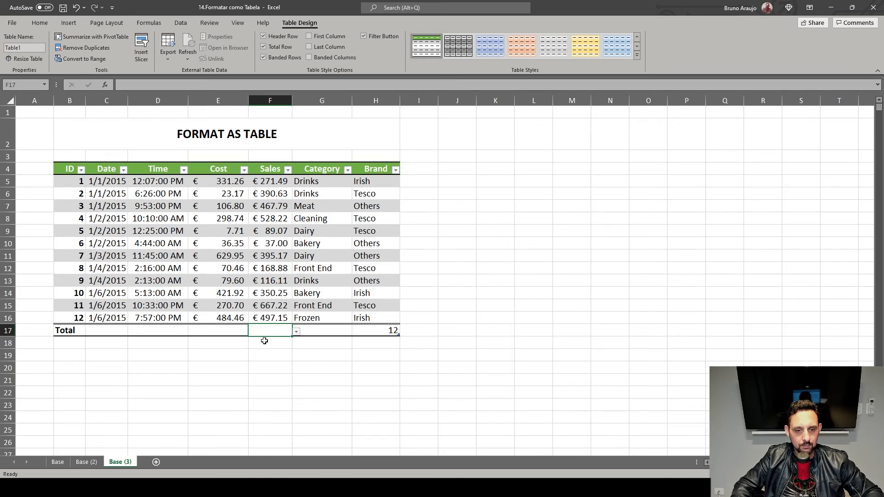
left_click(297, 333)
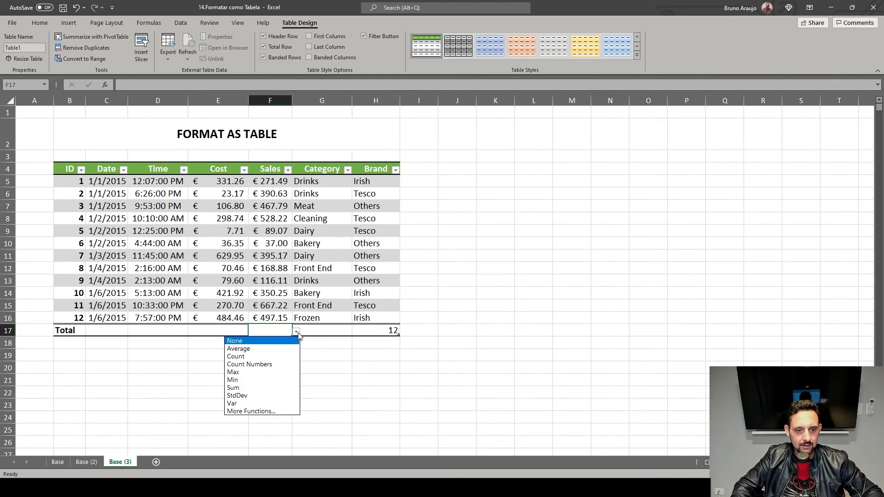
left_click(257, 352)
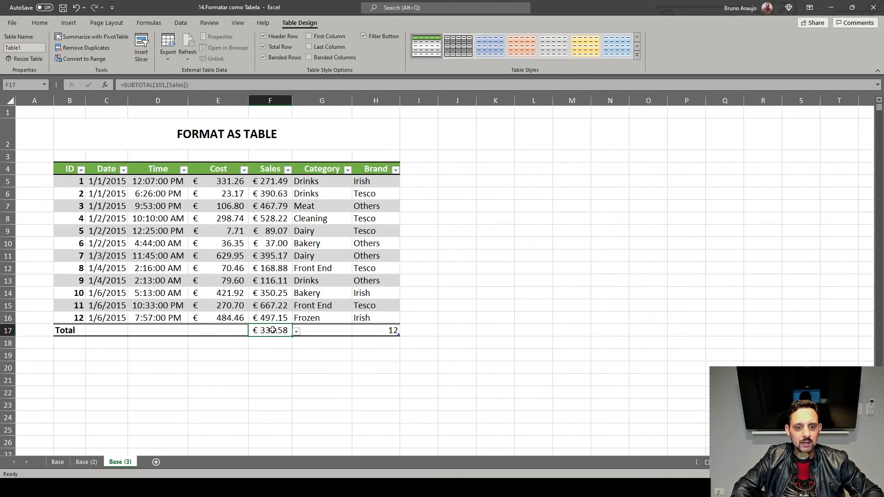
left_click_drag(271, 181, 276, 313)
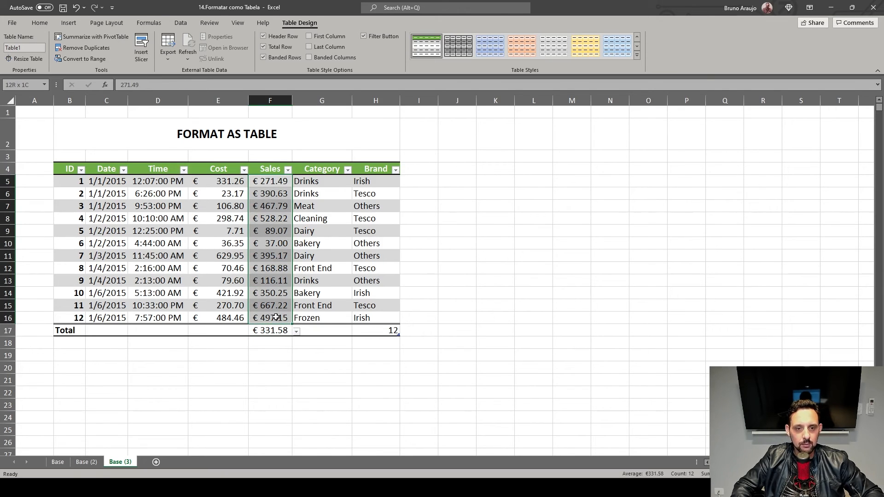
Try the Count and Count Numbers functions in the total row's Sales cell
left_click_drag(283, 180, 279, 318)
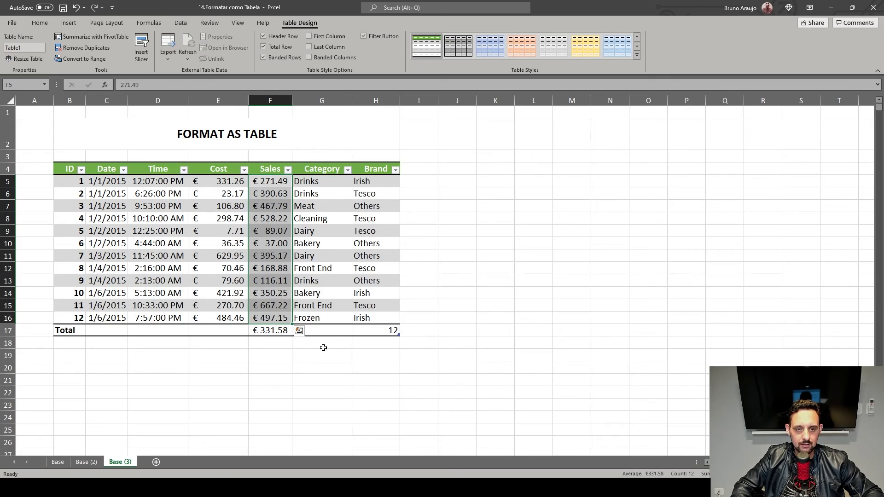
left_click(282, 331)
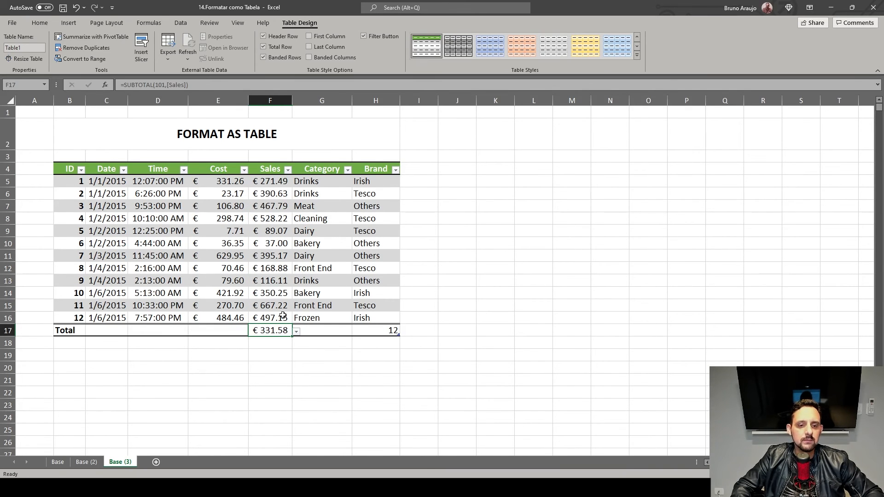
left_click(297, 331)
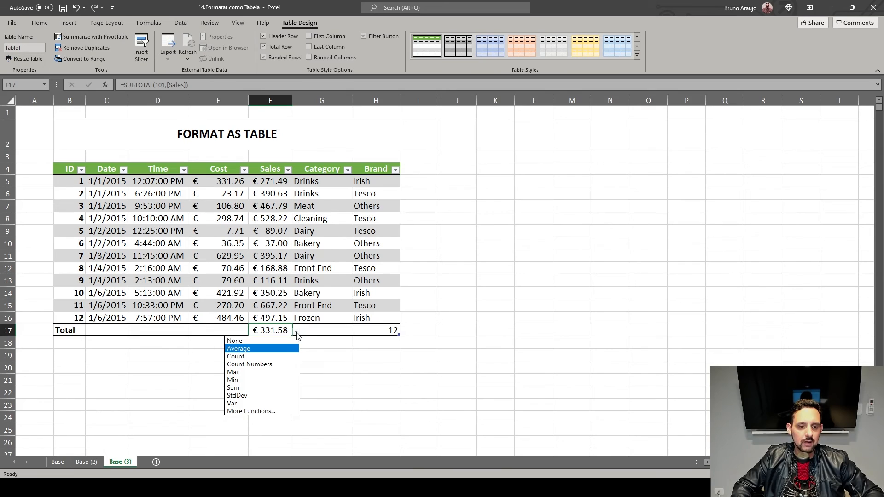
left_click(260, 357)
left_click(296, 332)
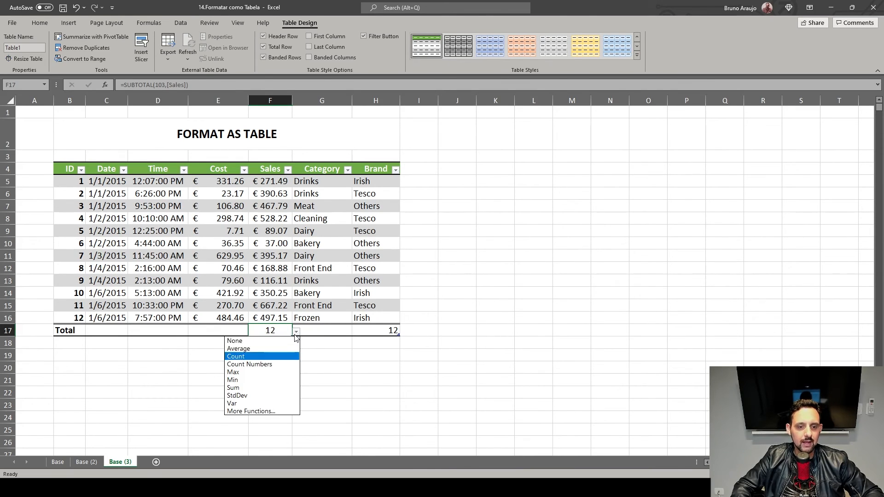
left_click(271, 365)
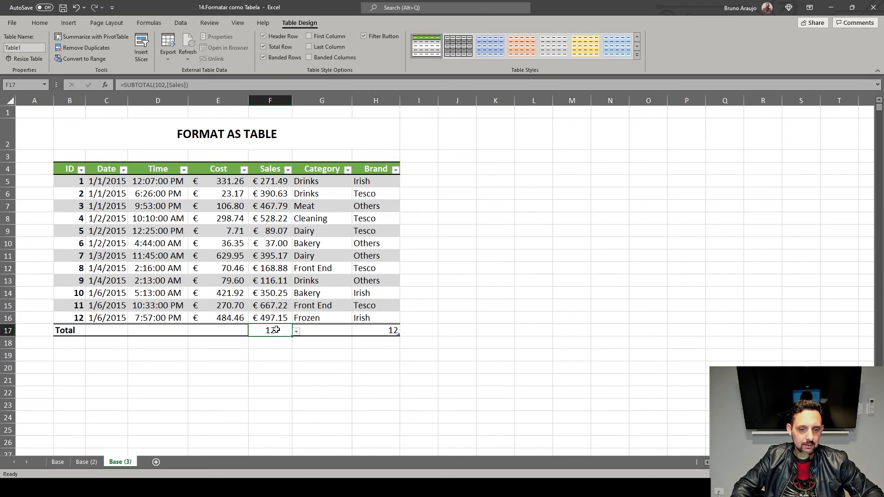
Try the Max and Min functions in the total row's Sales cell
left_click(296, 333)
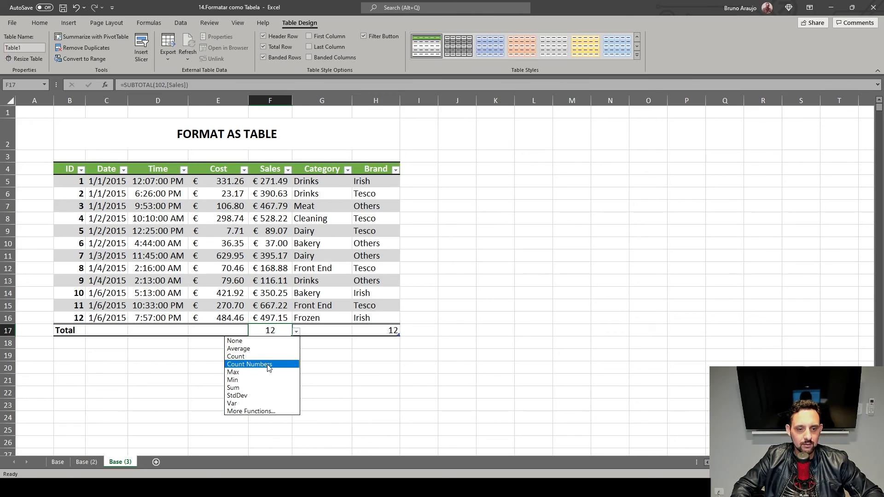
left_click(252, 374)
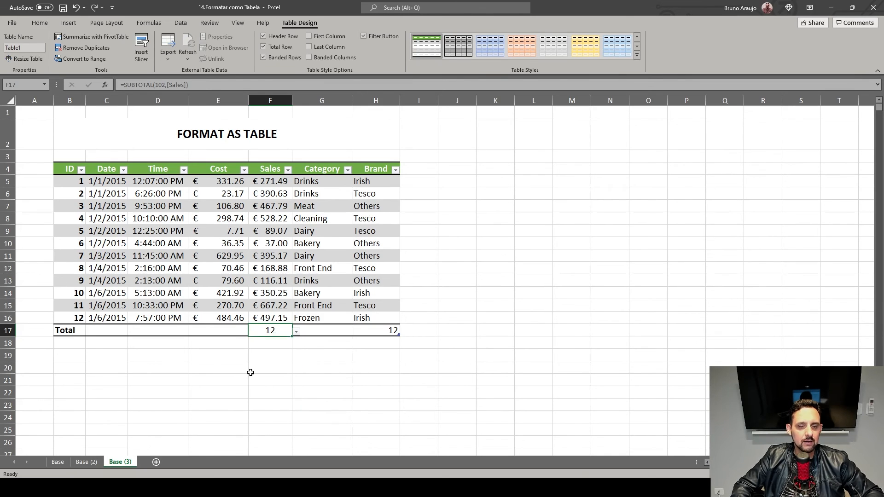
left_click(297, 332)
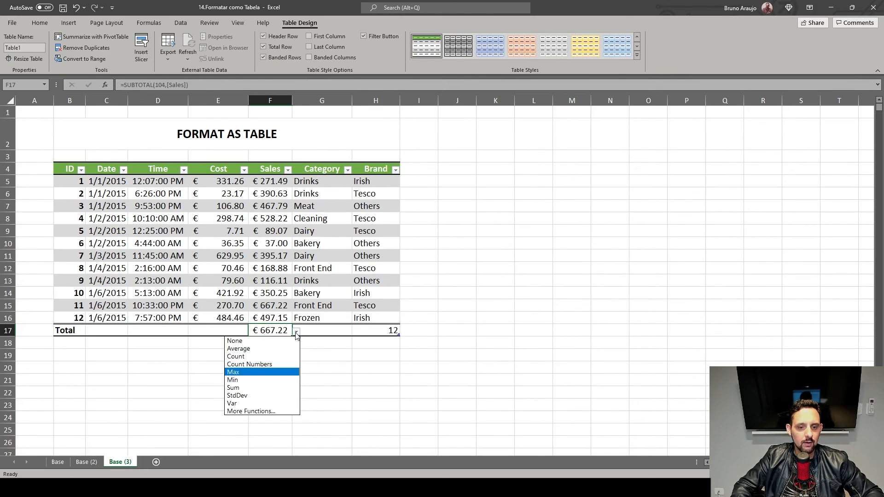
left_click(256, 380)
Set the total row's Sales cell to Sum and autofit the Sales column width to show the full amount
left_click(296, 331)
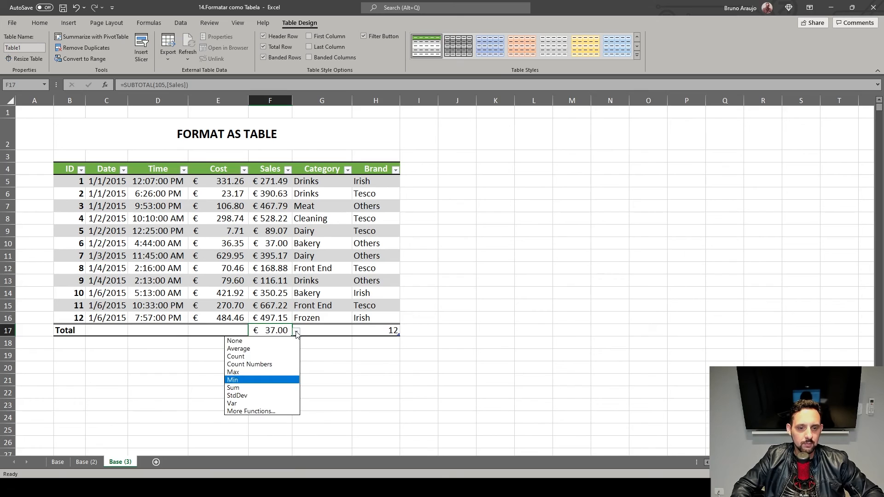
left_click(256, 387)
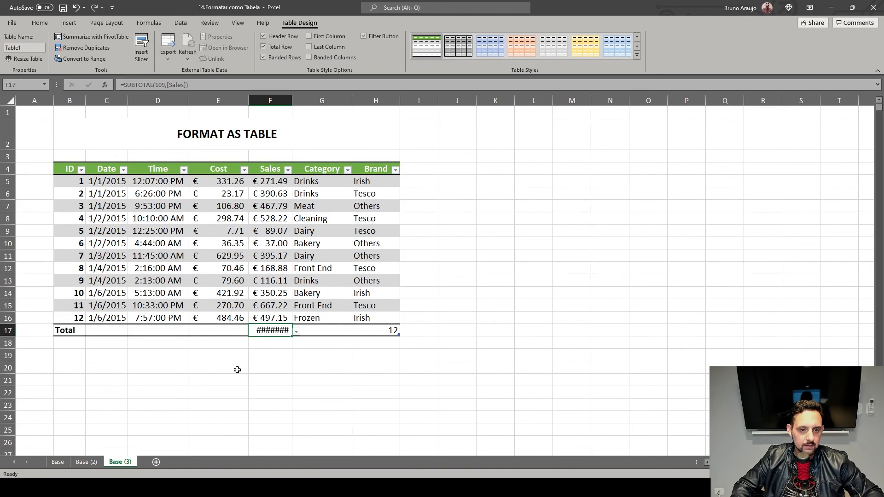
double_click(292, 101)
Set the total row's Cost cell to Max
left_click(224, 330)
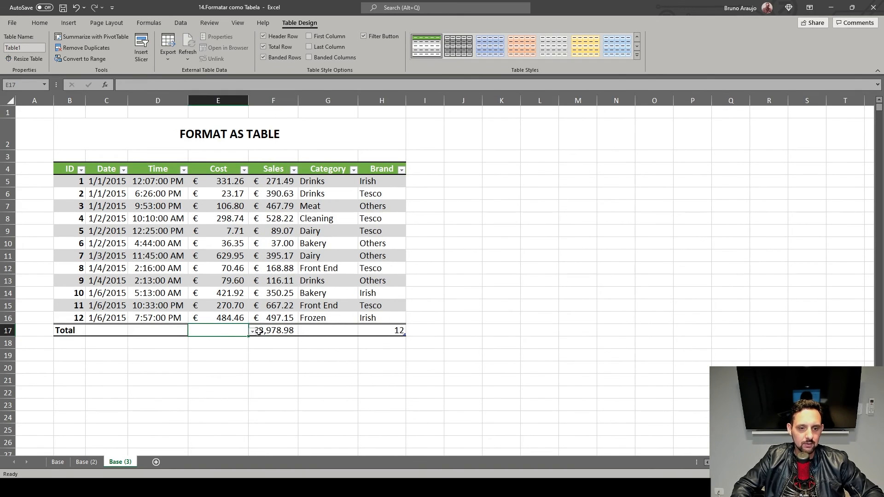
left_click(252, 331)
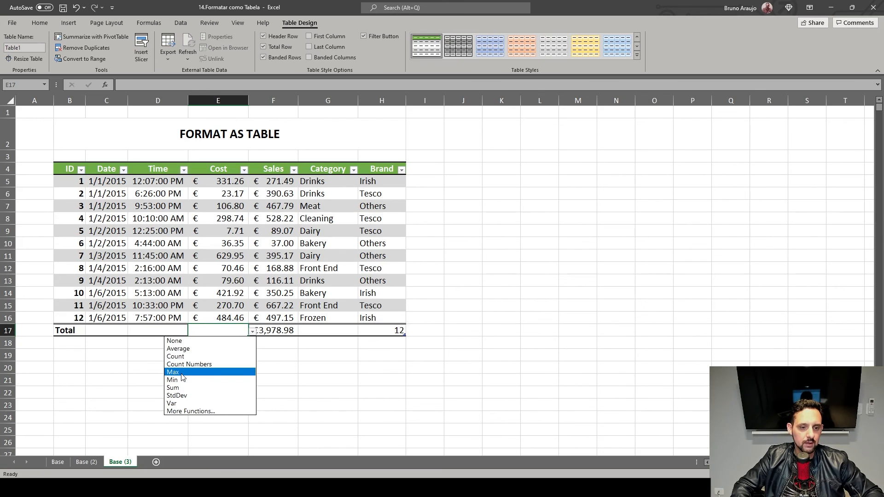
left_click(193, 372)
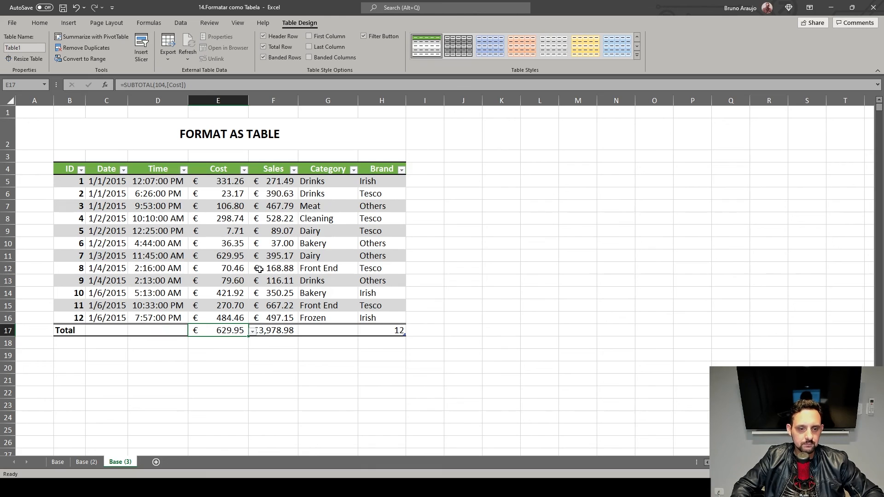
Examine the additional functions offered for the Cost total and the function choices for the Category total, without choosing any
left_click(252, 332)
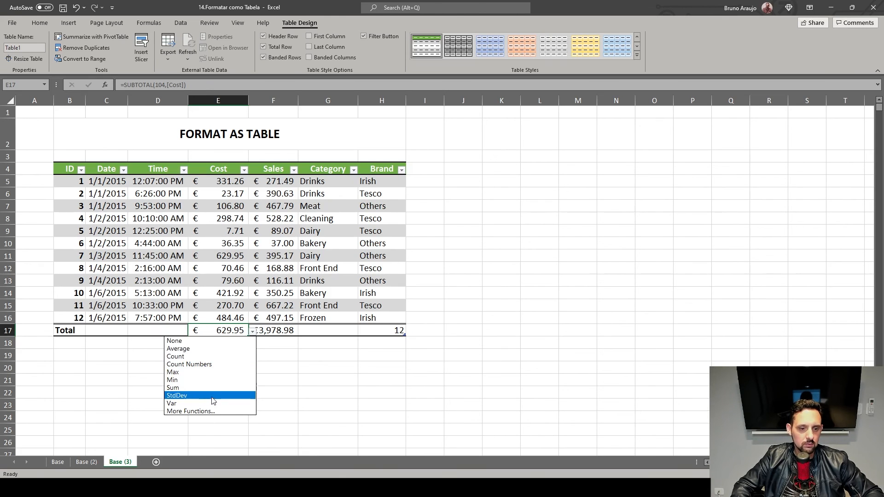
left_click(187, 411)
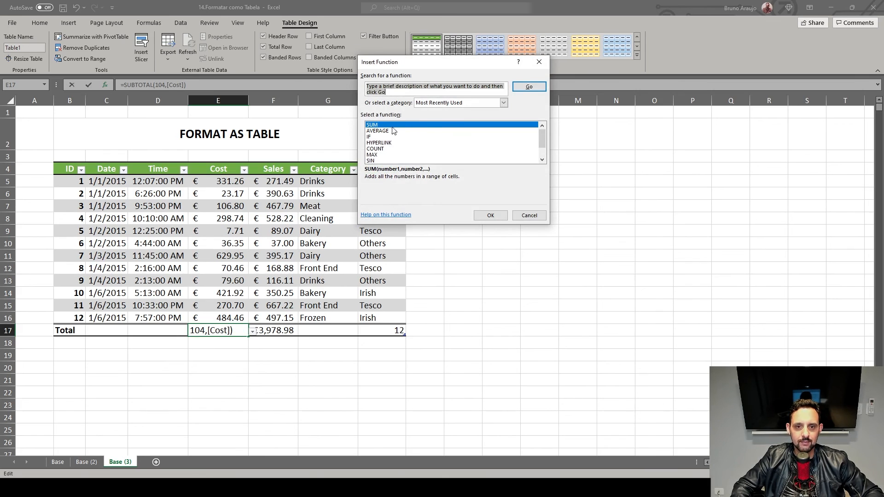
left_click(539, 62)
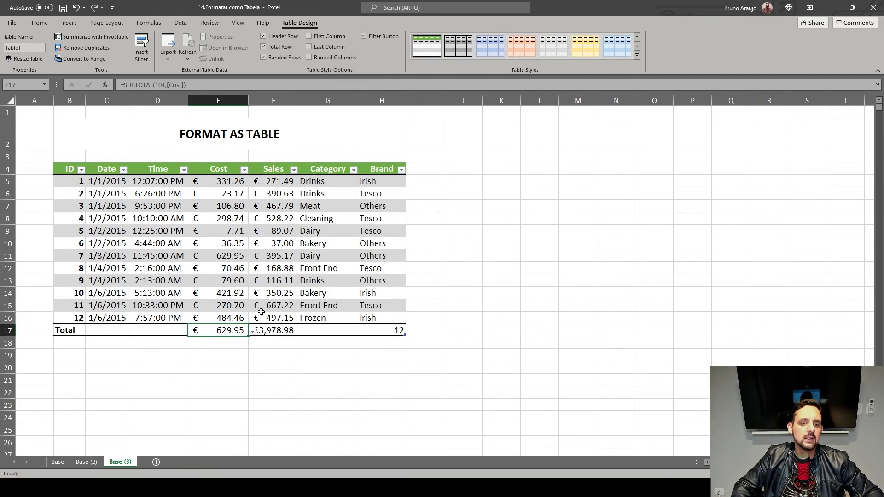
left_click(340, 332)
left_click(362, 332)
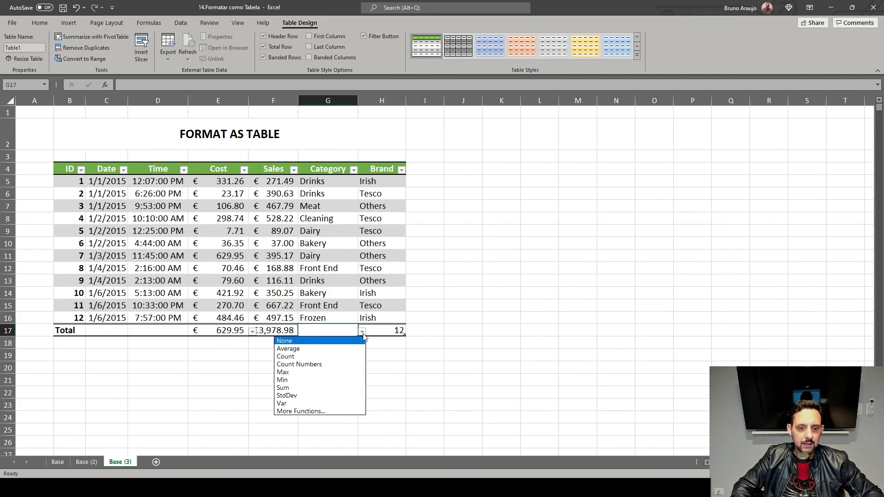
key("Escape")
left_click(245, 212)
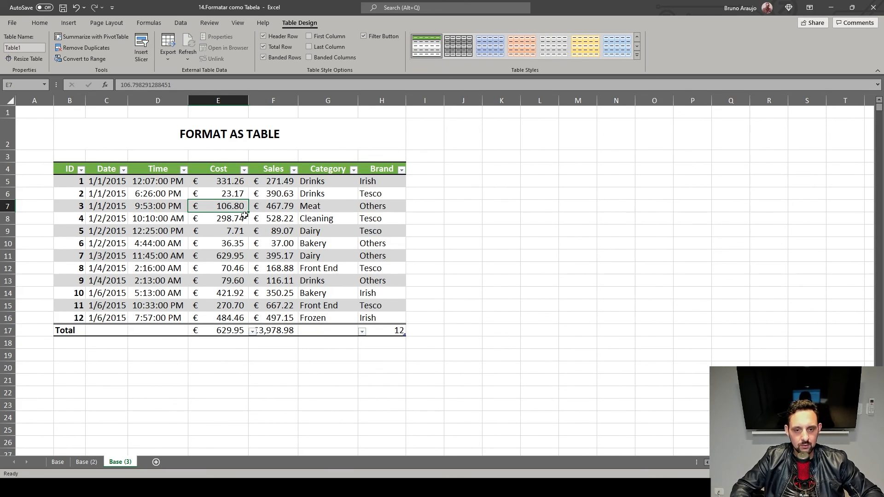
left_click(287, 206)
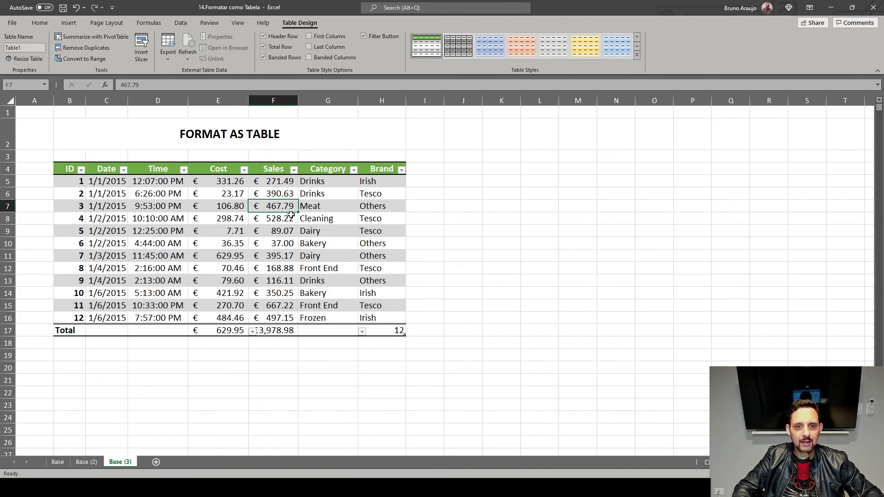